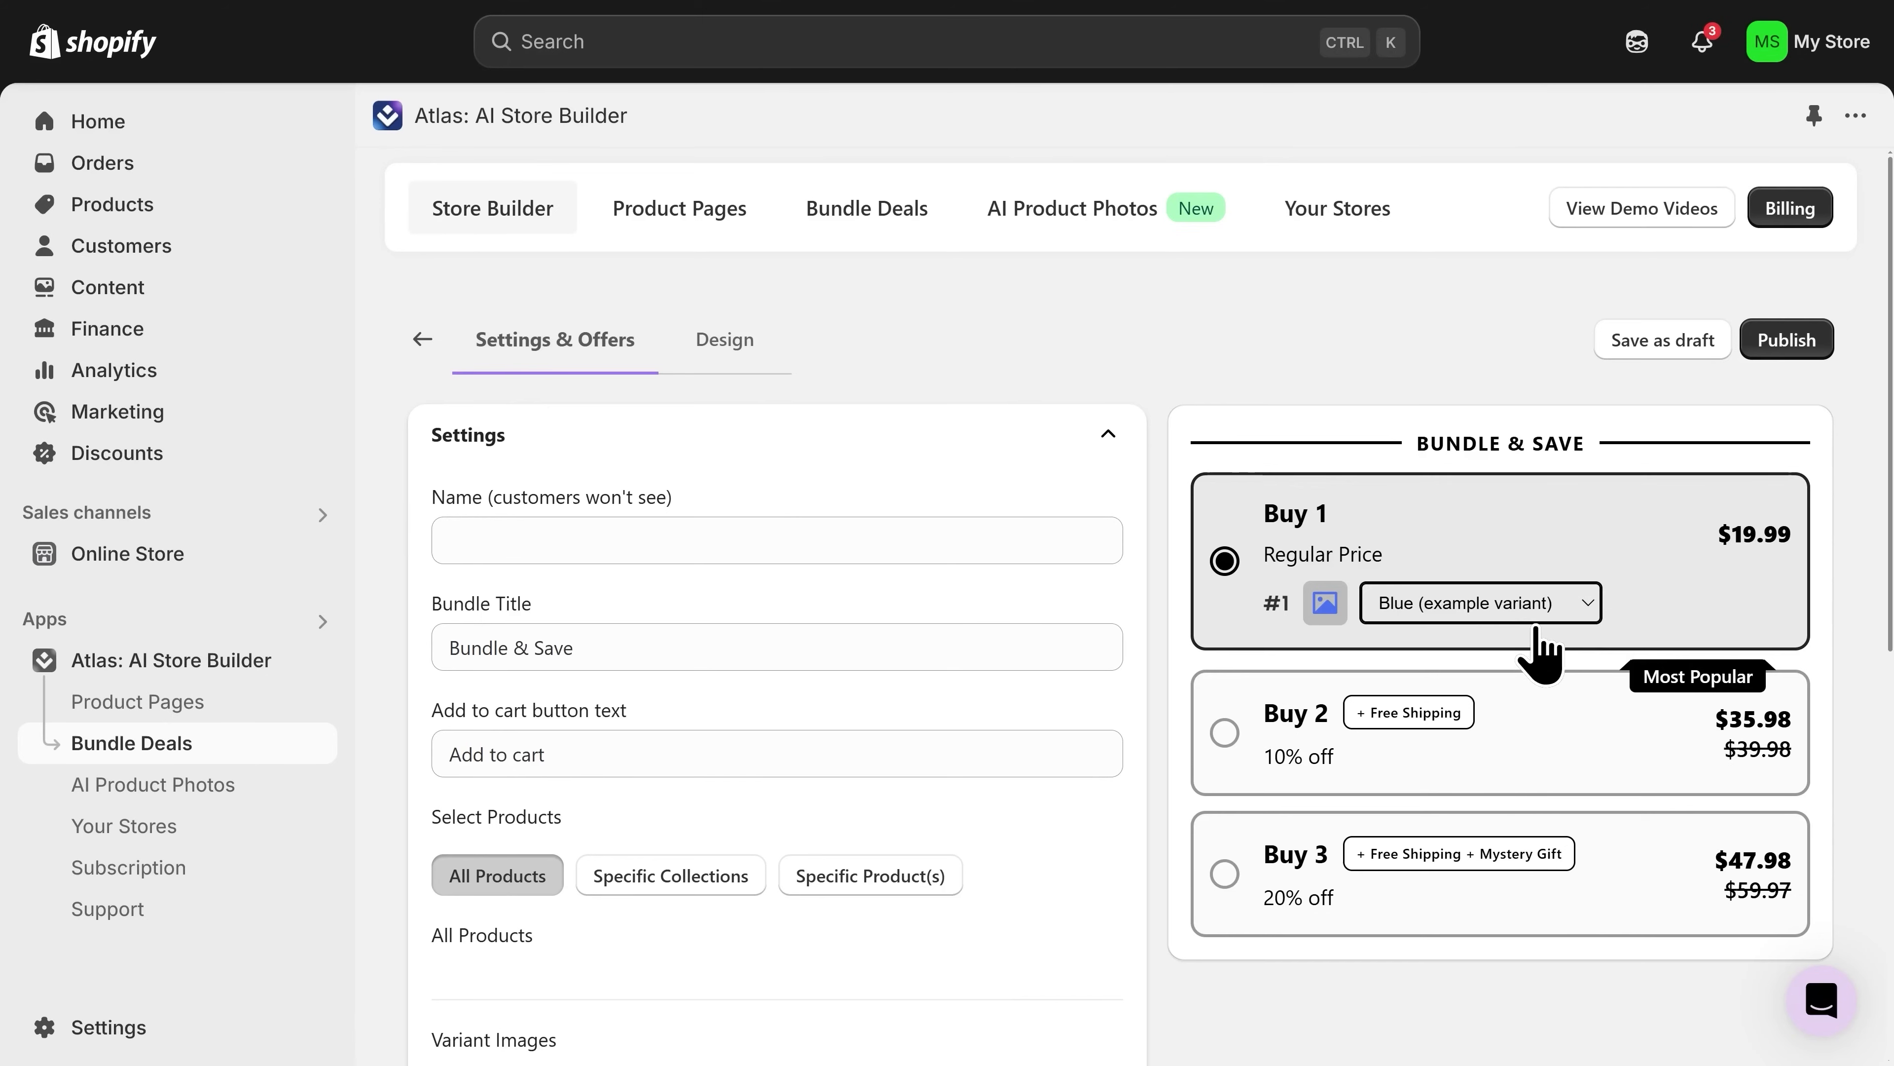
Name the bundle deal "Cloud Slides" in its internal name setting.
{"action": "left_click", "coordinate": [616, 548]}
{"action": "type", "text": "Clo"}
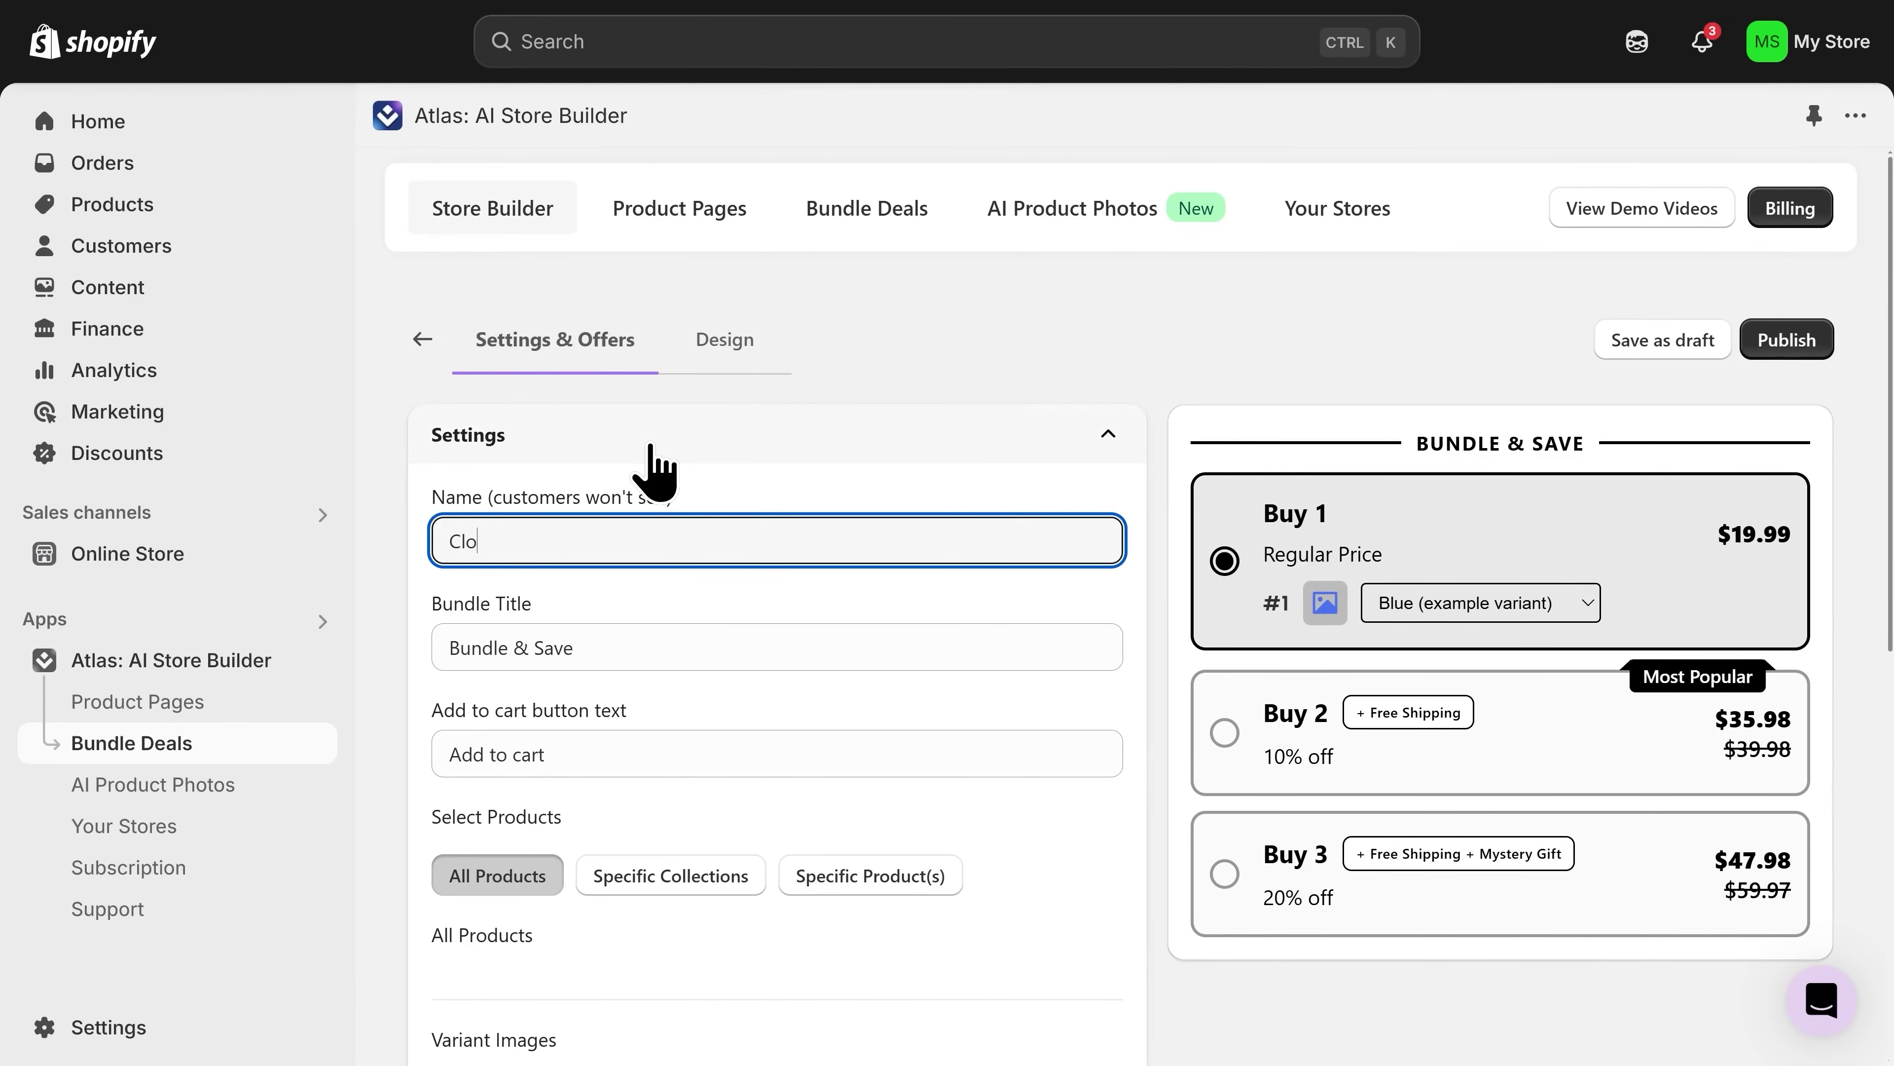
{"action": "type", "text": "ud Slides"}
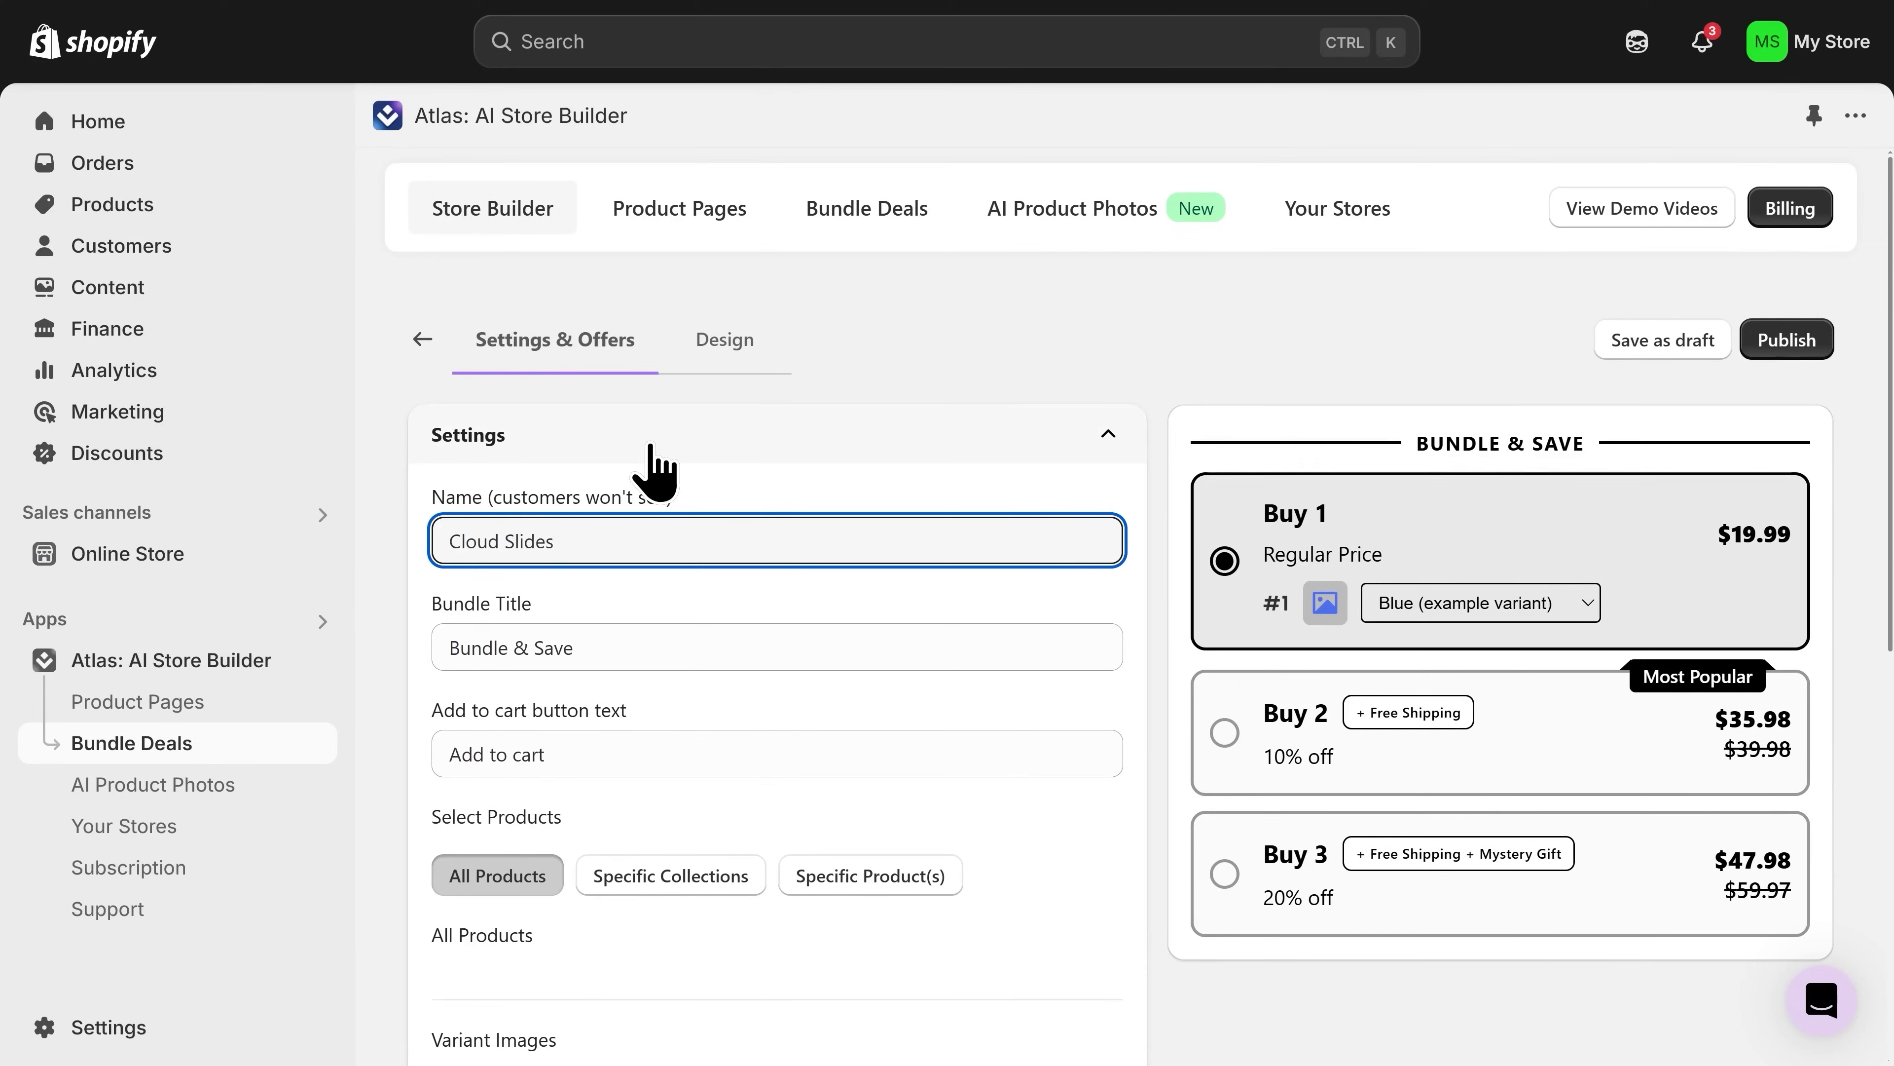
Shorten the bundle title to "Bundle".
{"action": "left_click", "coordinate": [616, 646]}
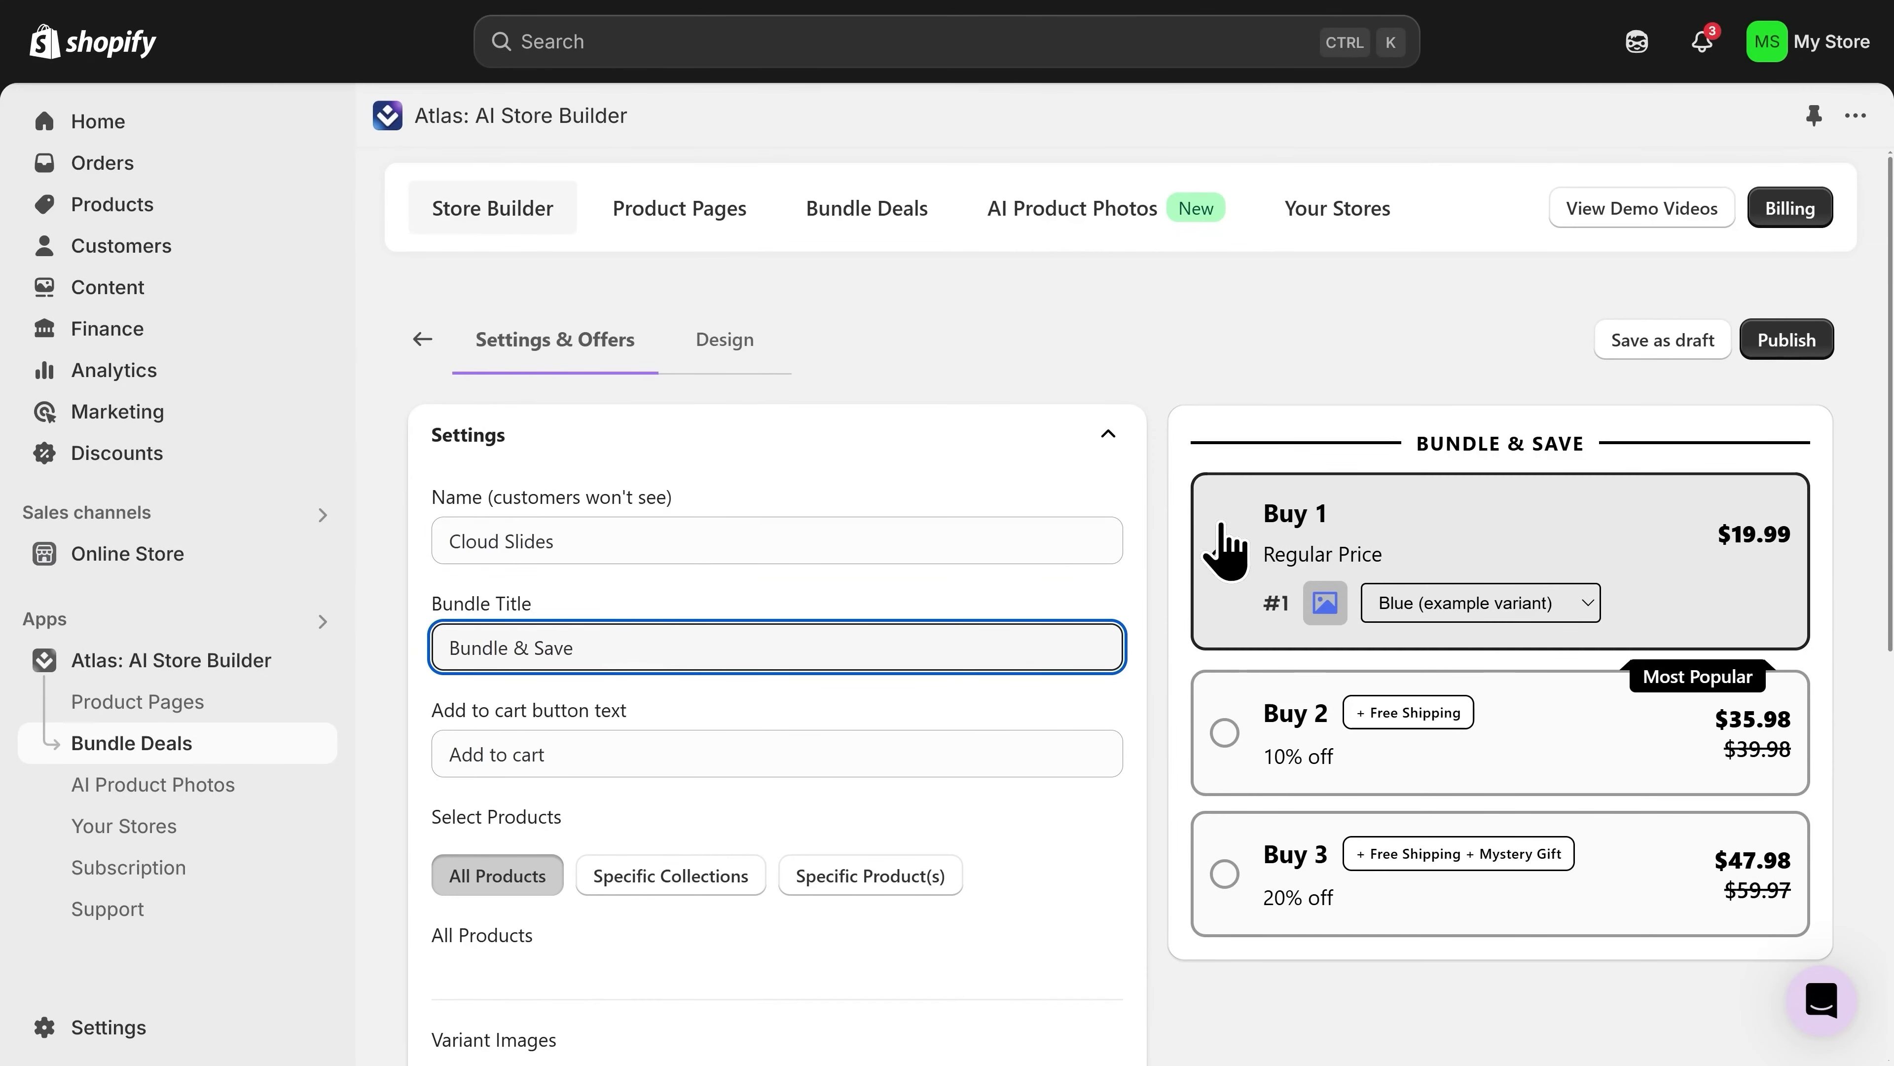
{"action": "key", "text": "BackSpace"}
{"action": "key", "text": "BackSpace"}
{"action": "key", "text": "BackSpace"}
{"action": "key", "text": "BackSpace"}
{"action": "key", "text": "BackSpace"}
{"action": "key", "text": "BackSpace"}
{"action": "key", "text": "BackSpace"}
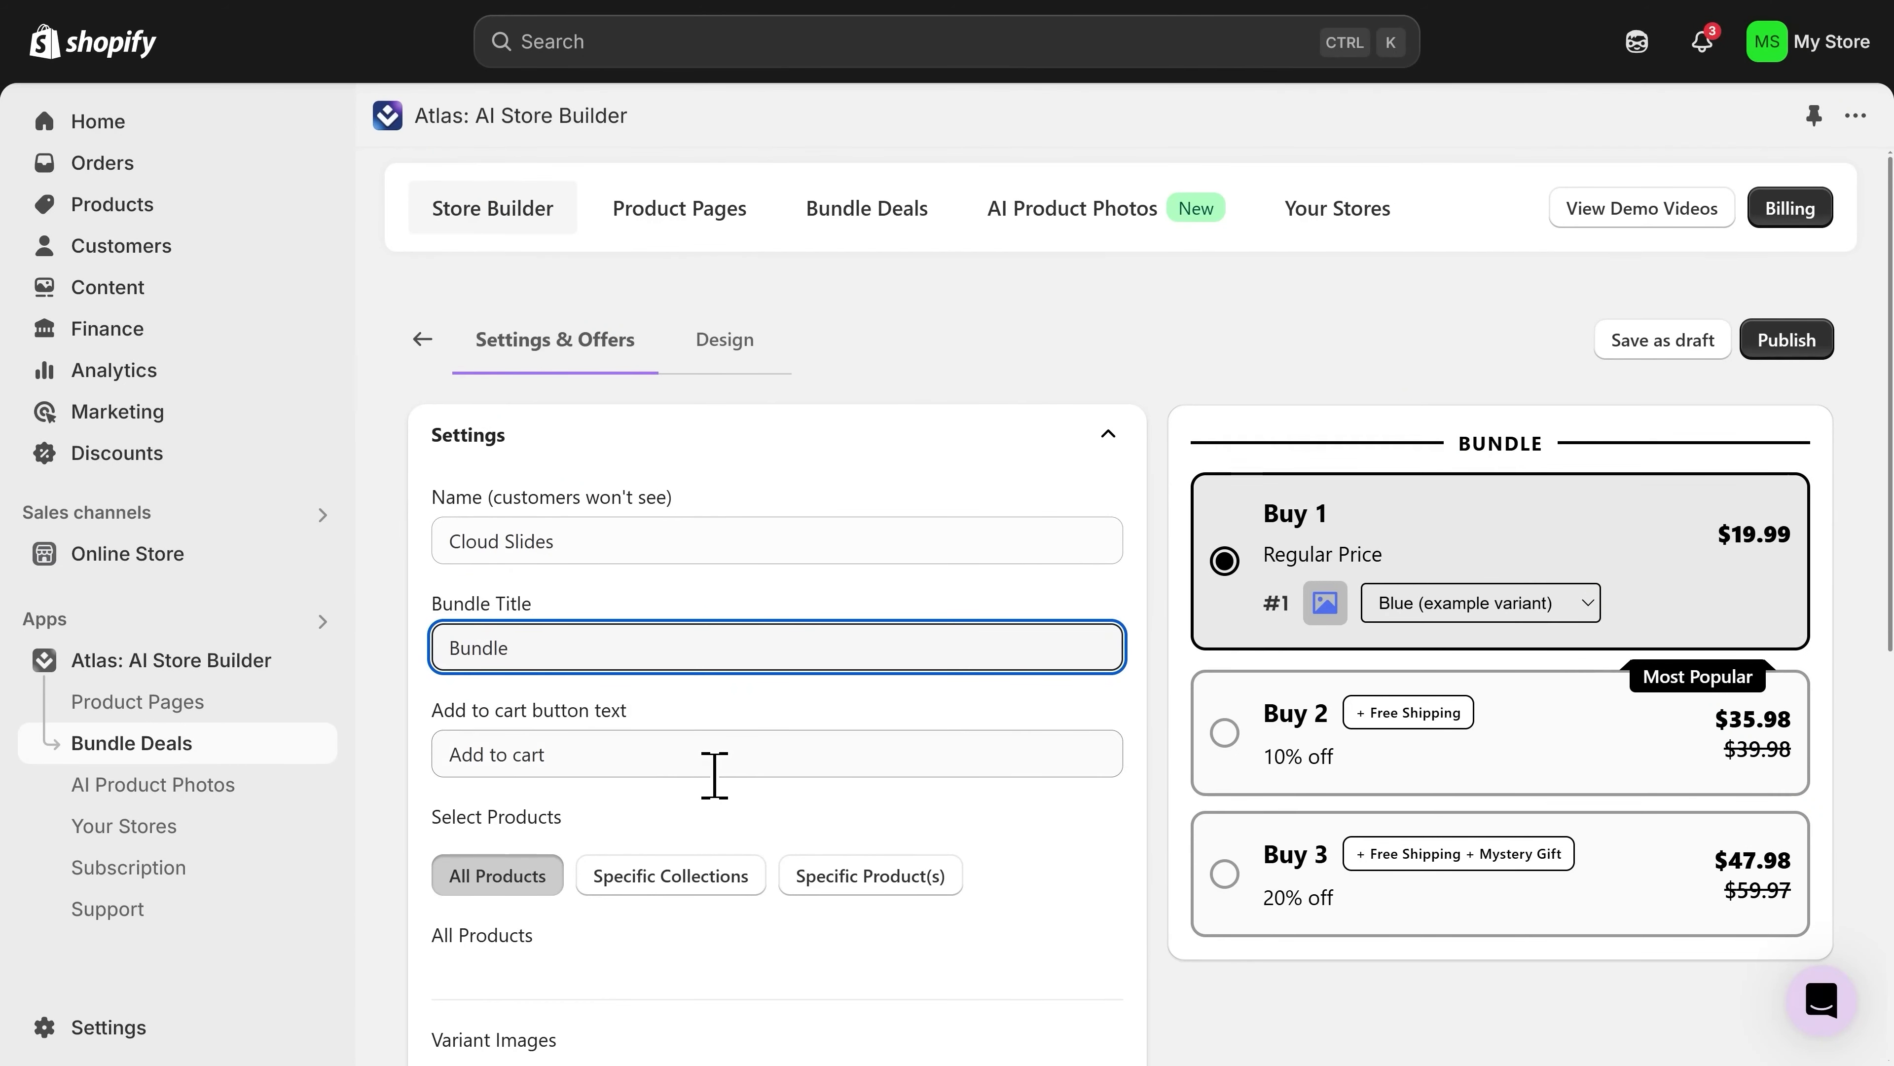
Review the bundle's add to cart text, product selection, variant image and pricing display settings.
{"action": "left_click", "coordinate": [666, 761]}
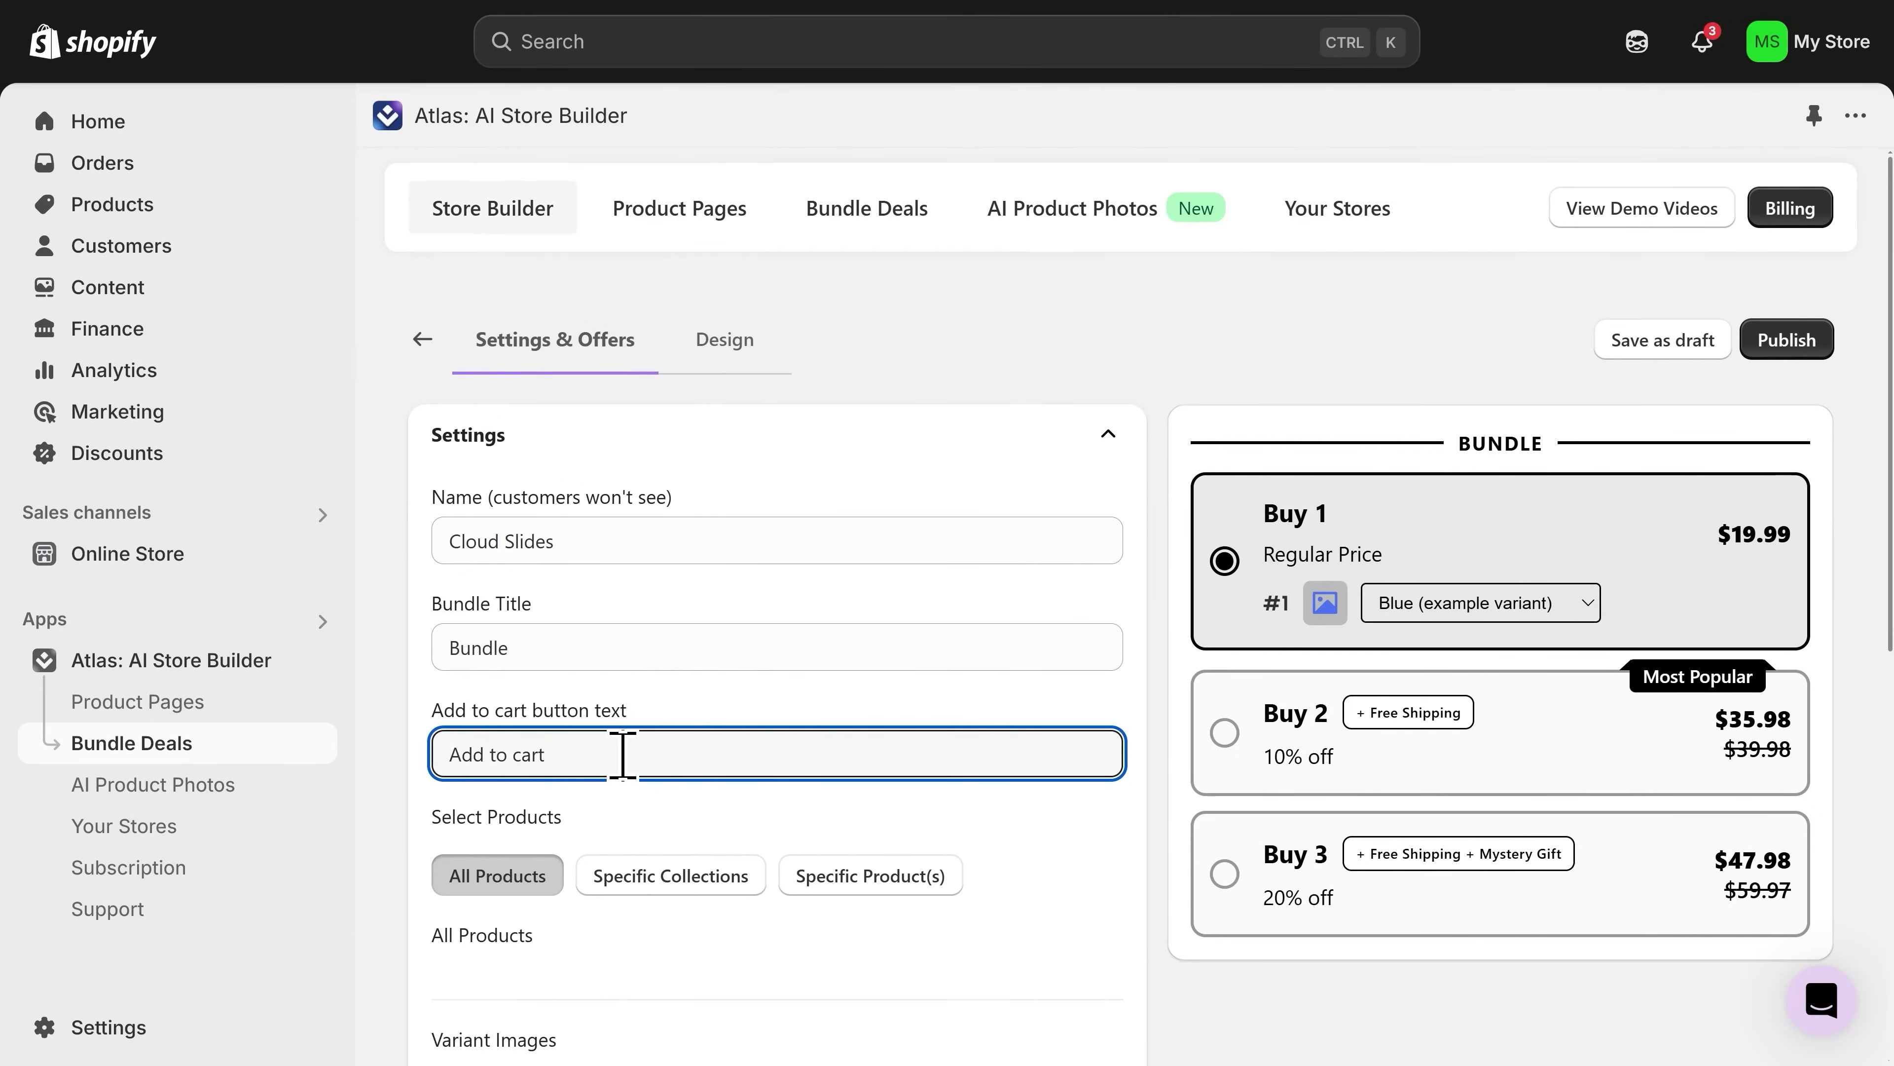
{"action": "scroll", "coordinate": [621, 753], "scroll_direction": "down", "scroll_amount": 4}
{"action": "scroll", "coordinate": [515, 585], "scroll_direction": "down", "scroll_amount": 1}
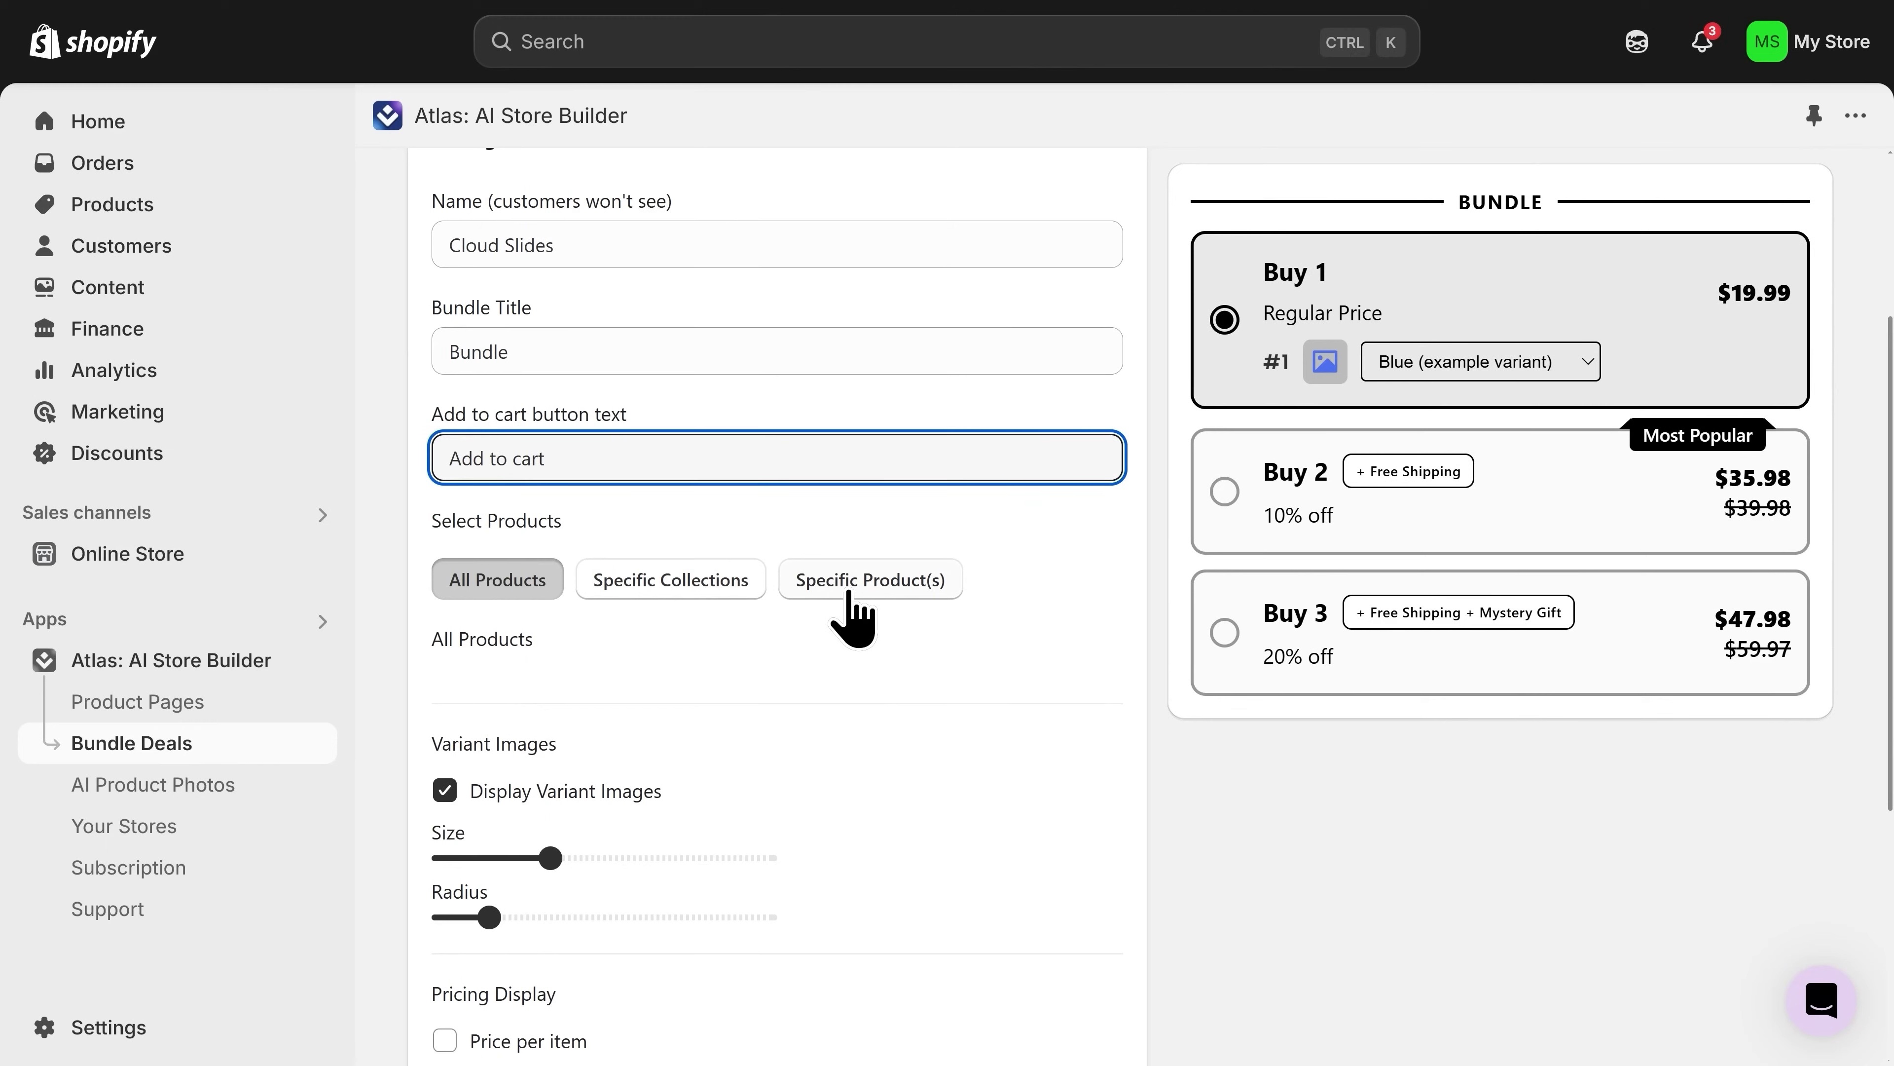
{"action": "scroll", "coordinate": [879, 635], "scroll_direction": "down", "scroll_amount": 2}
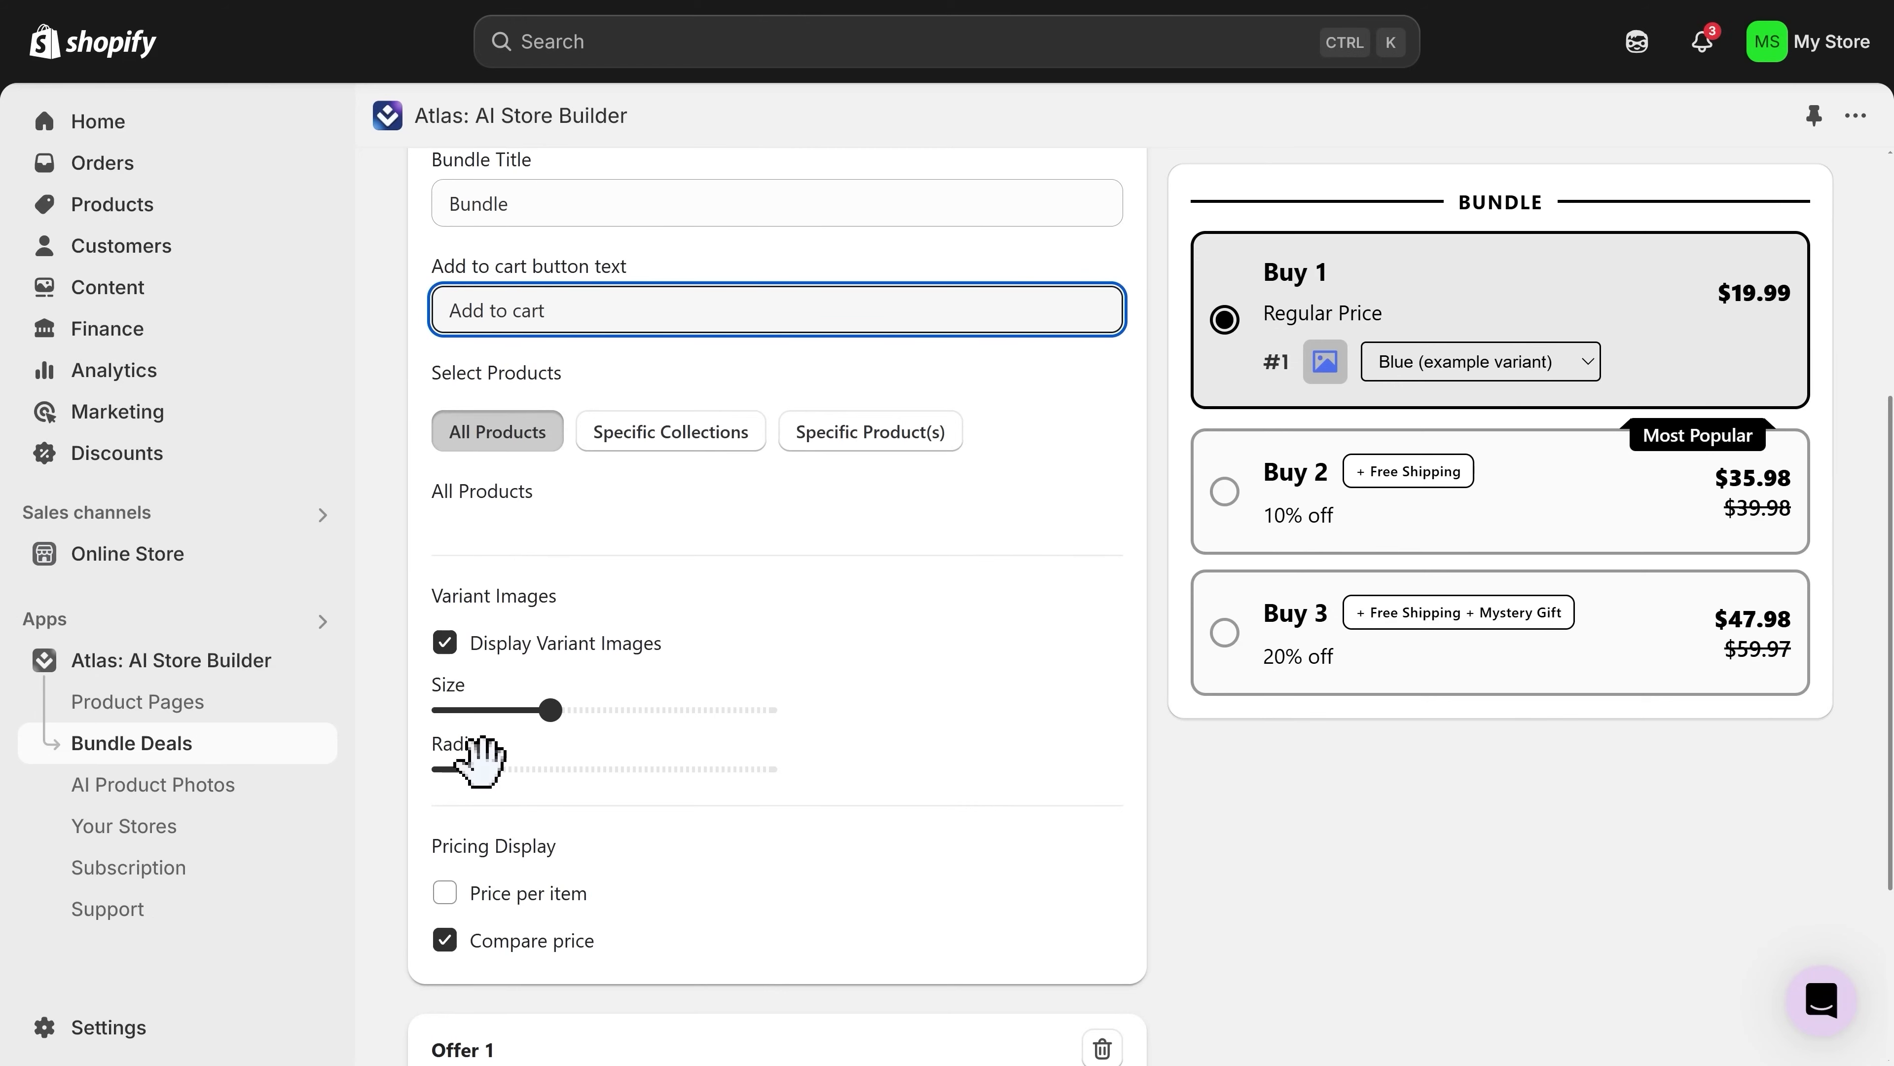
{"action": "left_click_drag", "start_coordinate": [465, 768], "coordinate": [491, 769]}
{"action": "scroll", "coordinate": [664, 741], "scroll_direction": "down", "scroll_amount": 4}
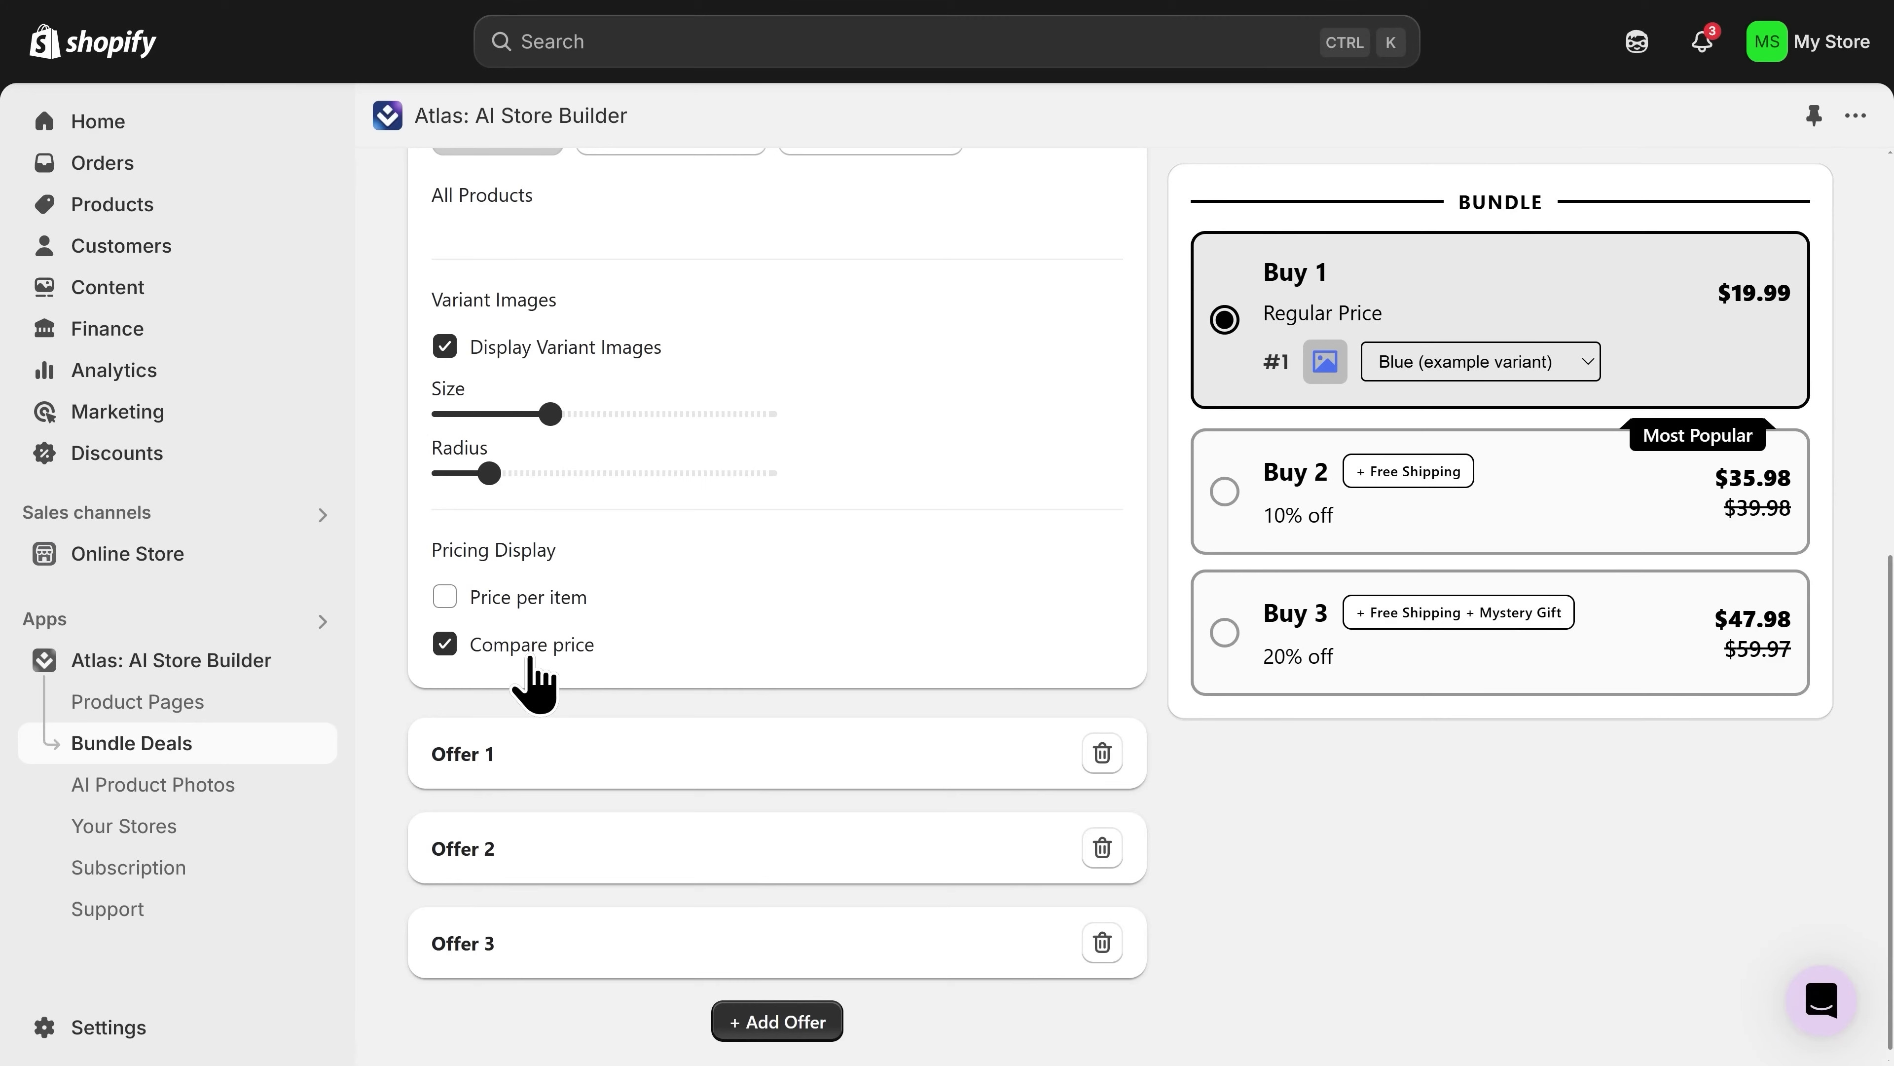
{"action": "scroll", "coordinate": [544, 678], "scroll_direction": "down", "scroll_amount": 1}
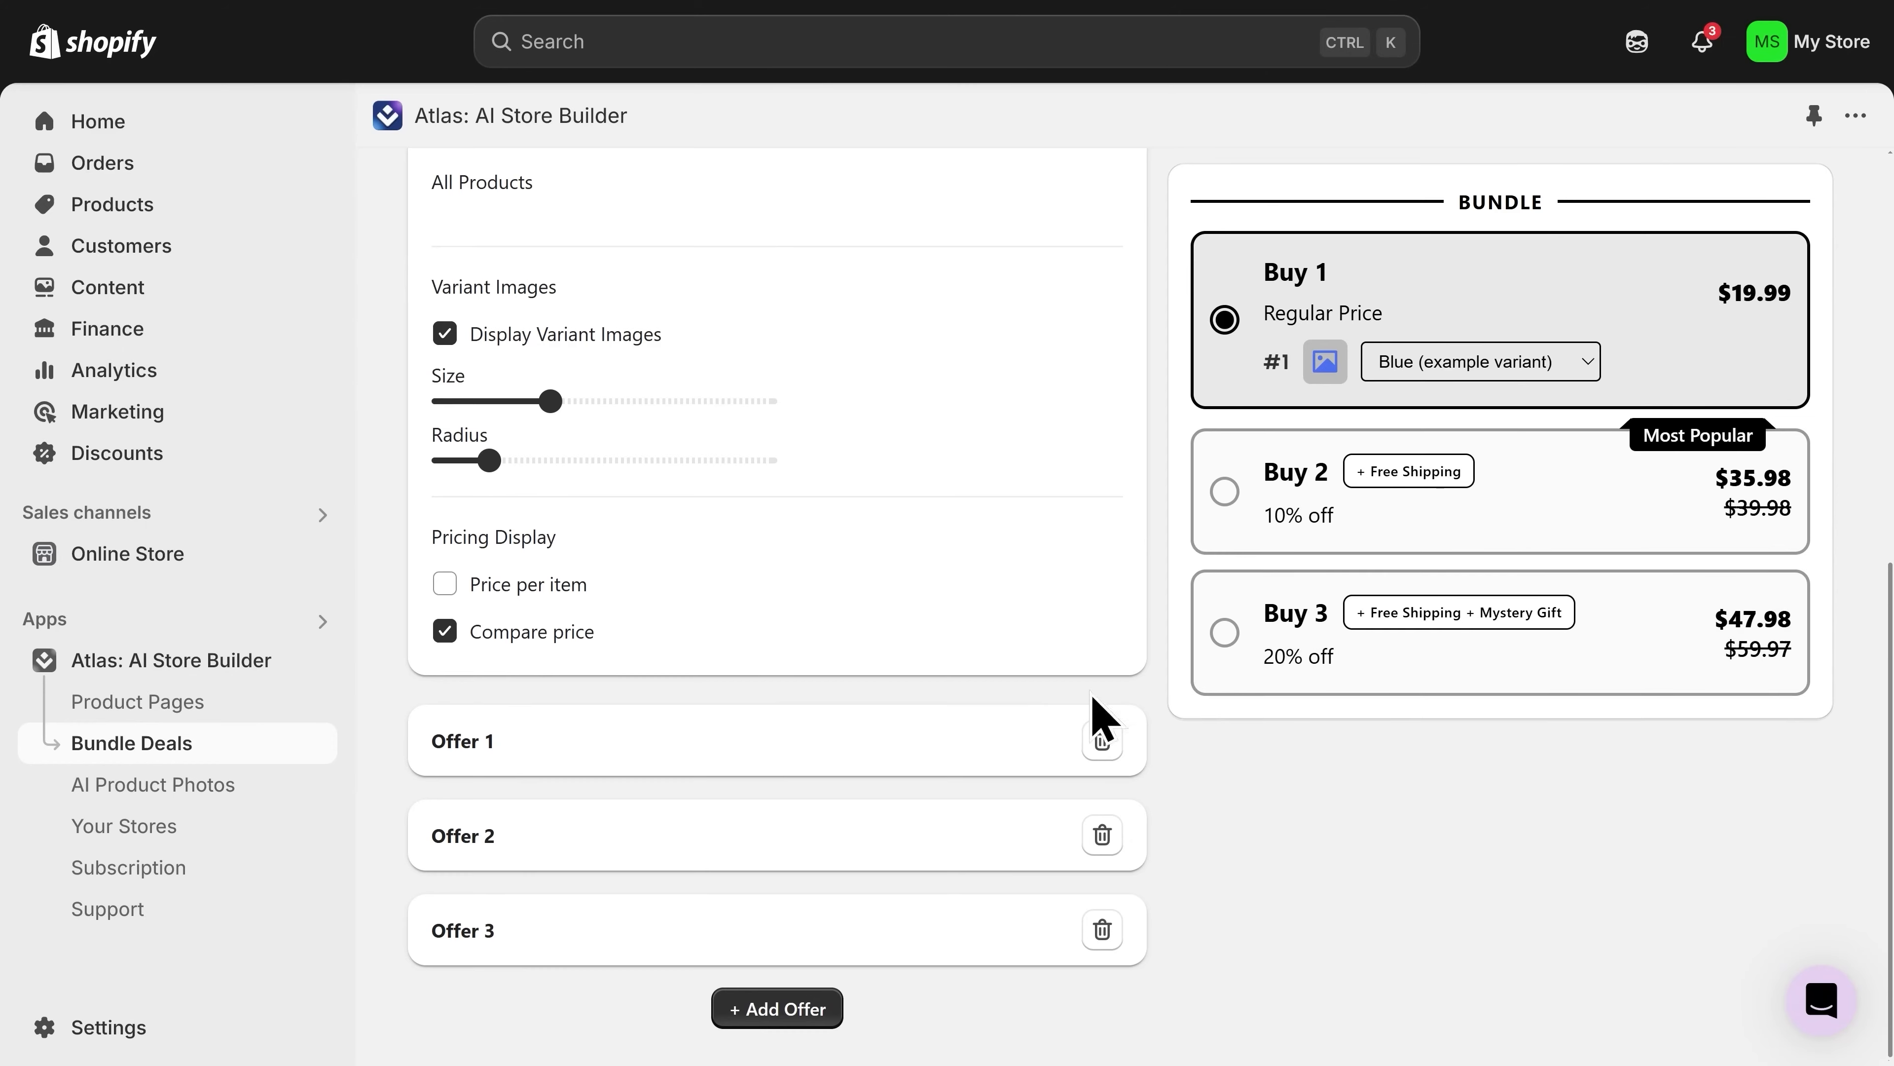
Expand Offer 1 and examine its fields and the available discount types.
{"action": "left_click", "coordinate": [503, 743]}
{"action": "scroll", "coordinate": [529, 727], "scroll_direction": "down", "scroll_amount": 5}
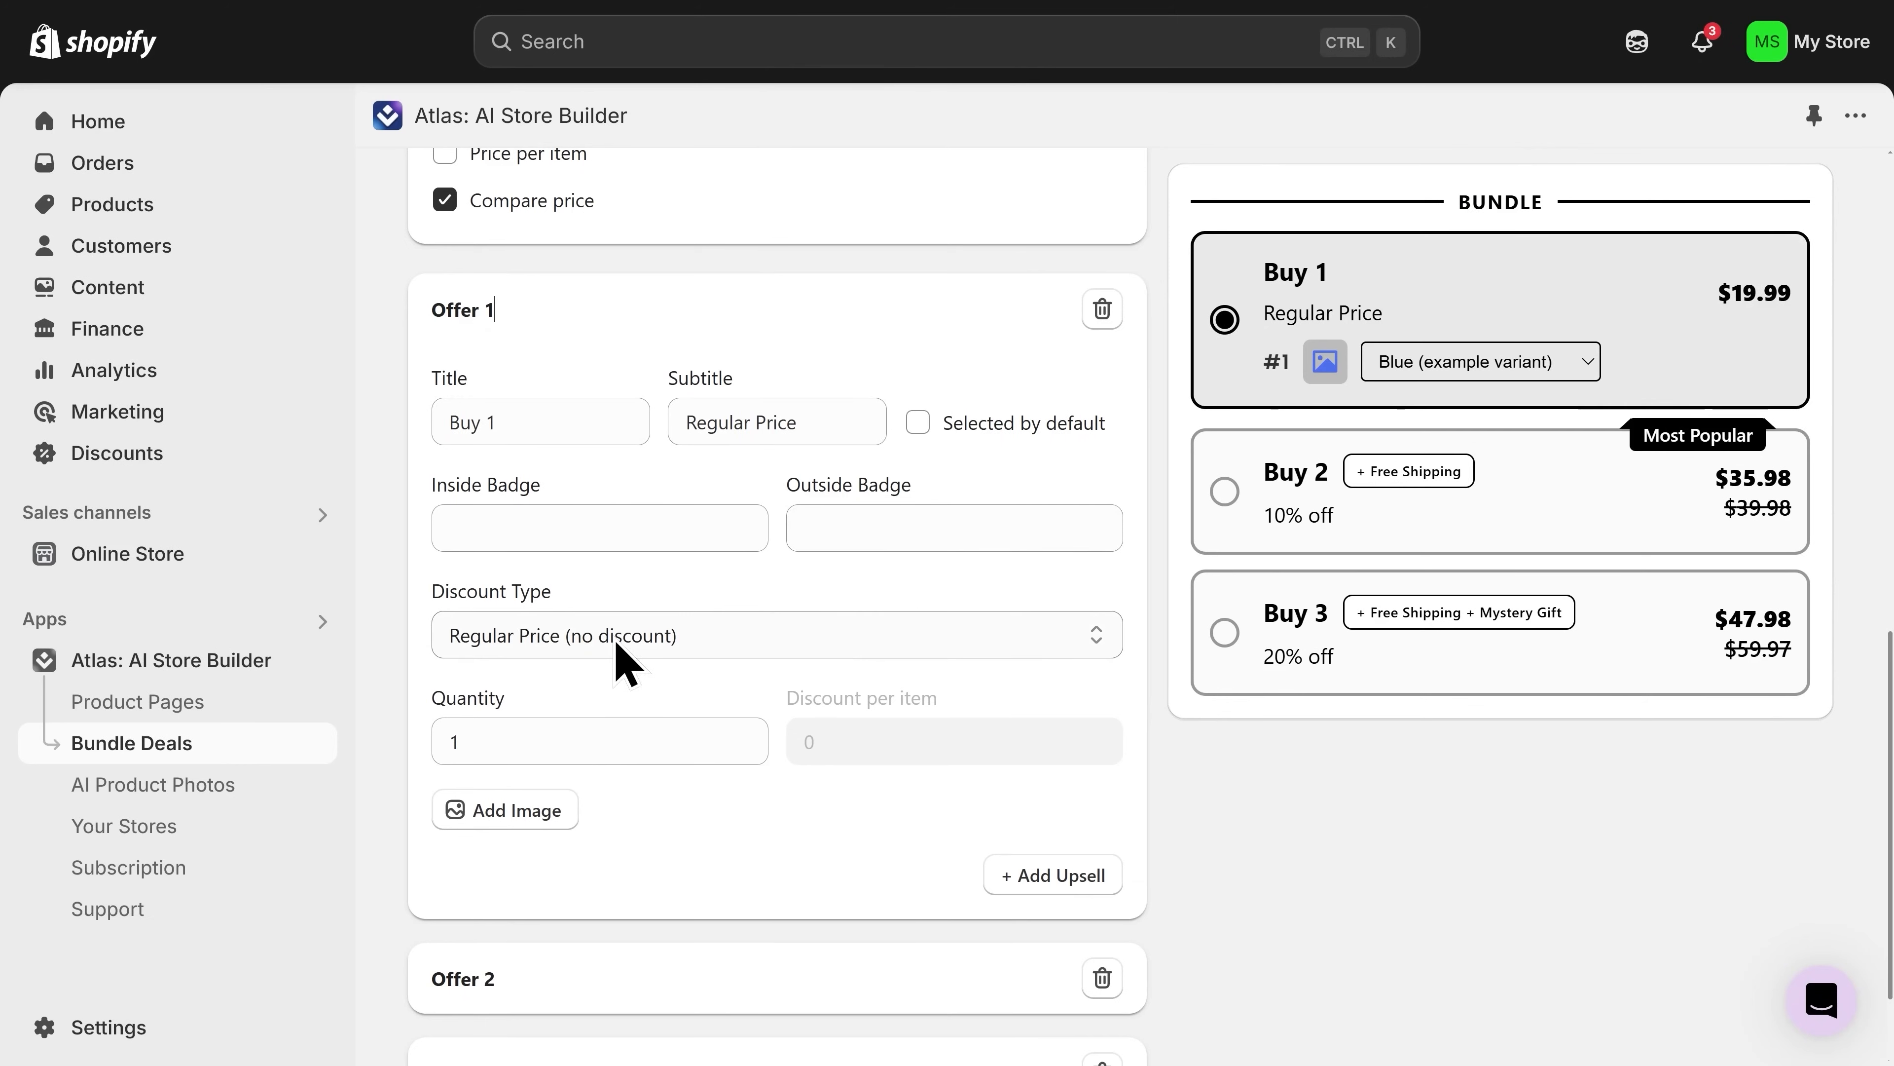
{"action": "left_click", "coordinate": [630, 657]}
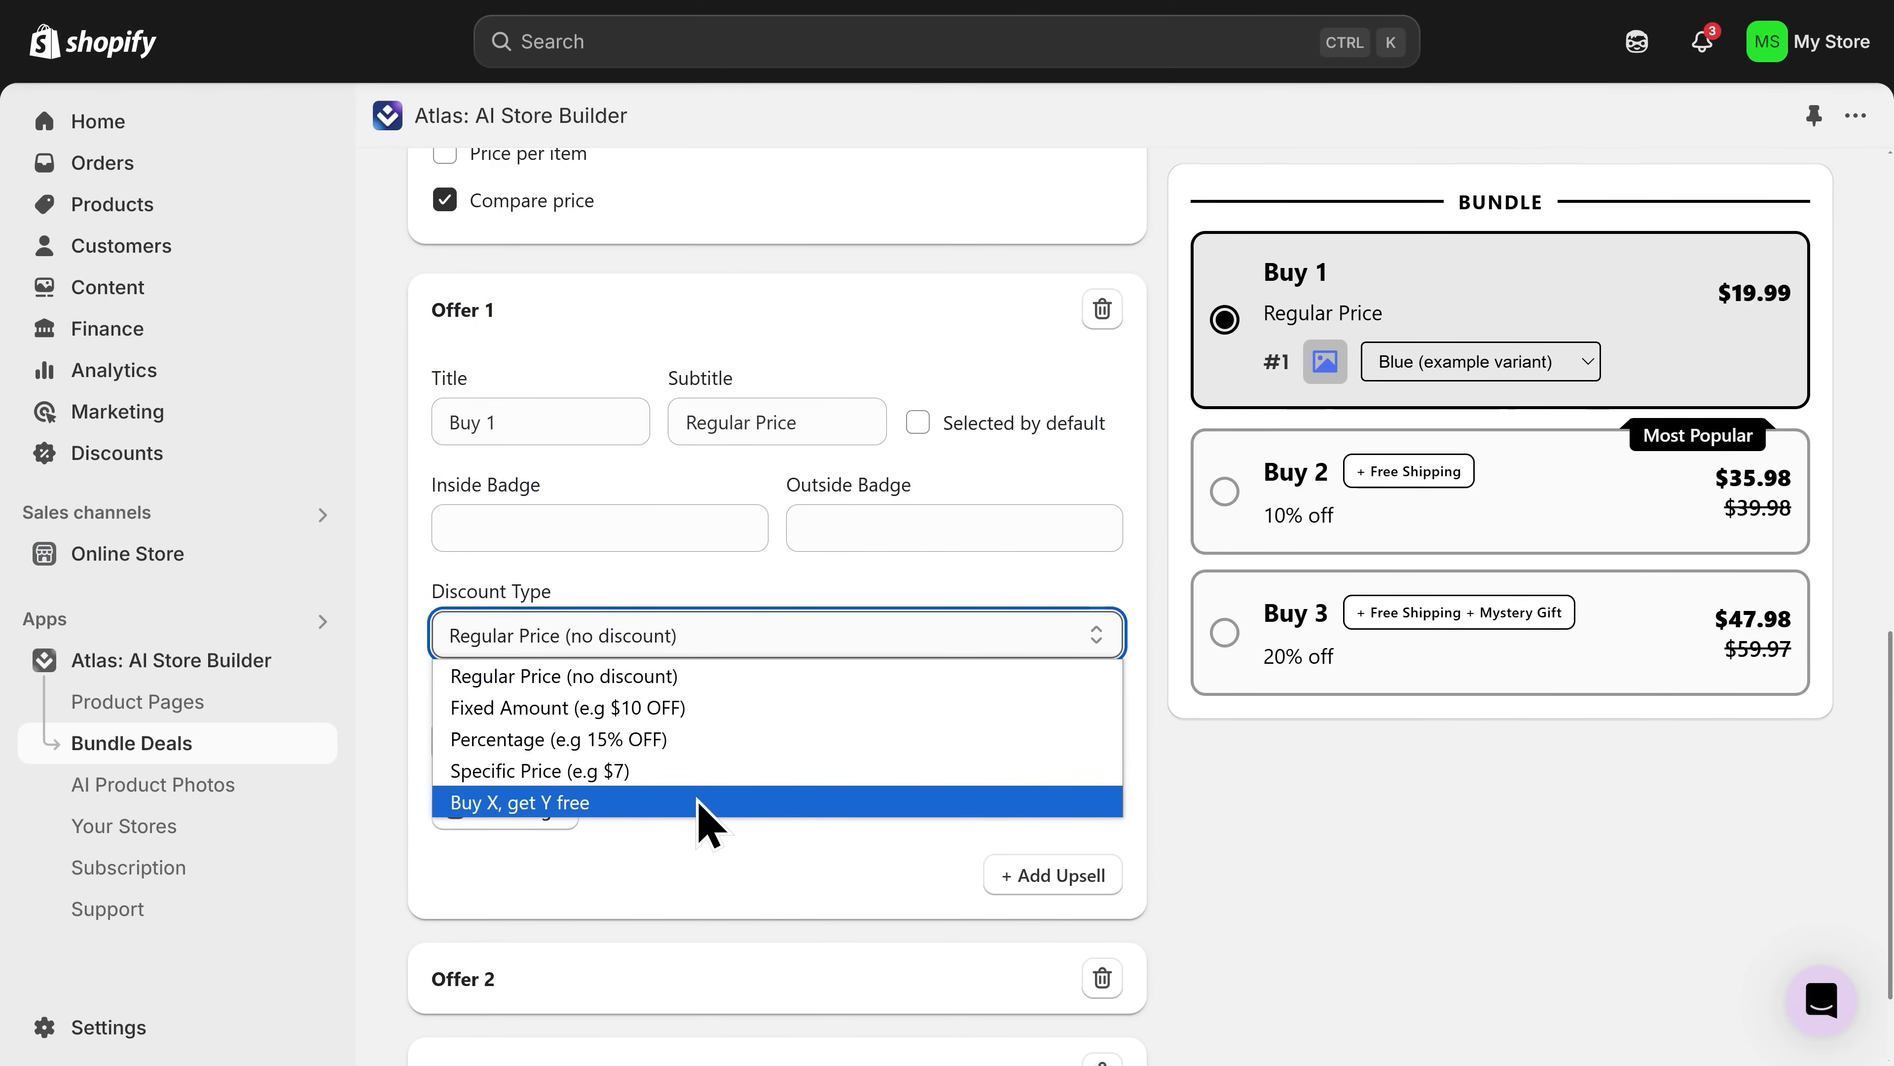
{"action": "left_click", "coordinate": [717, 852]}
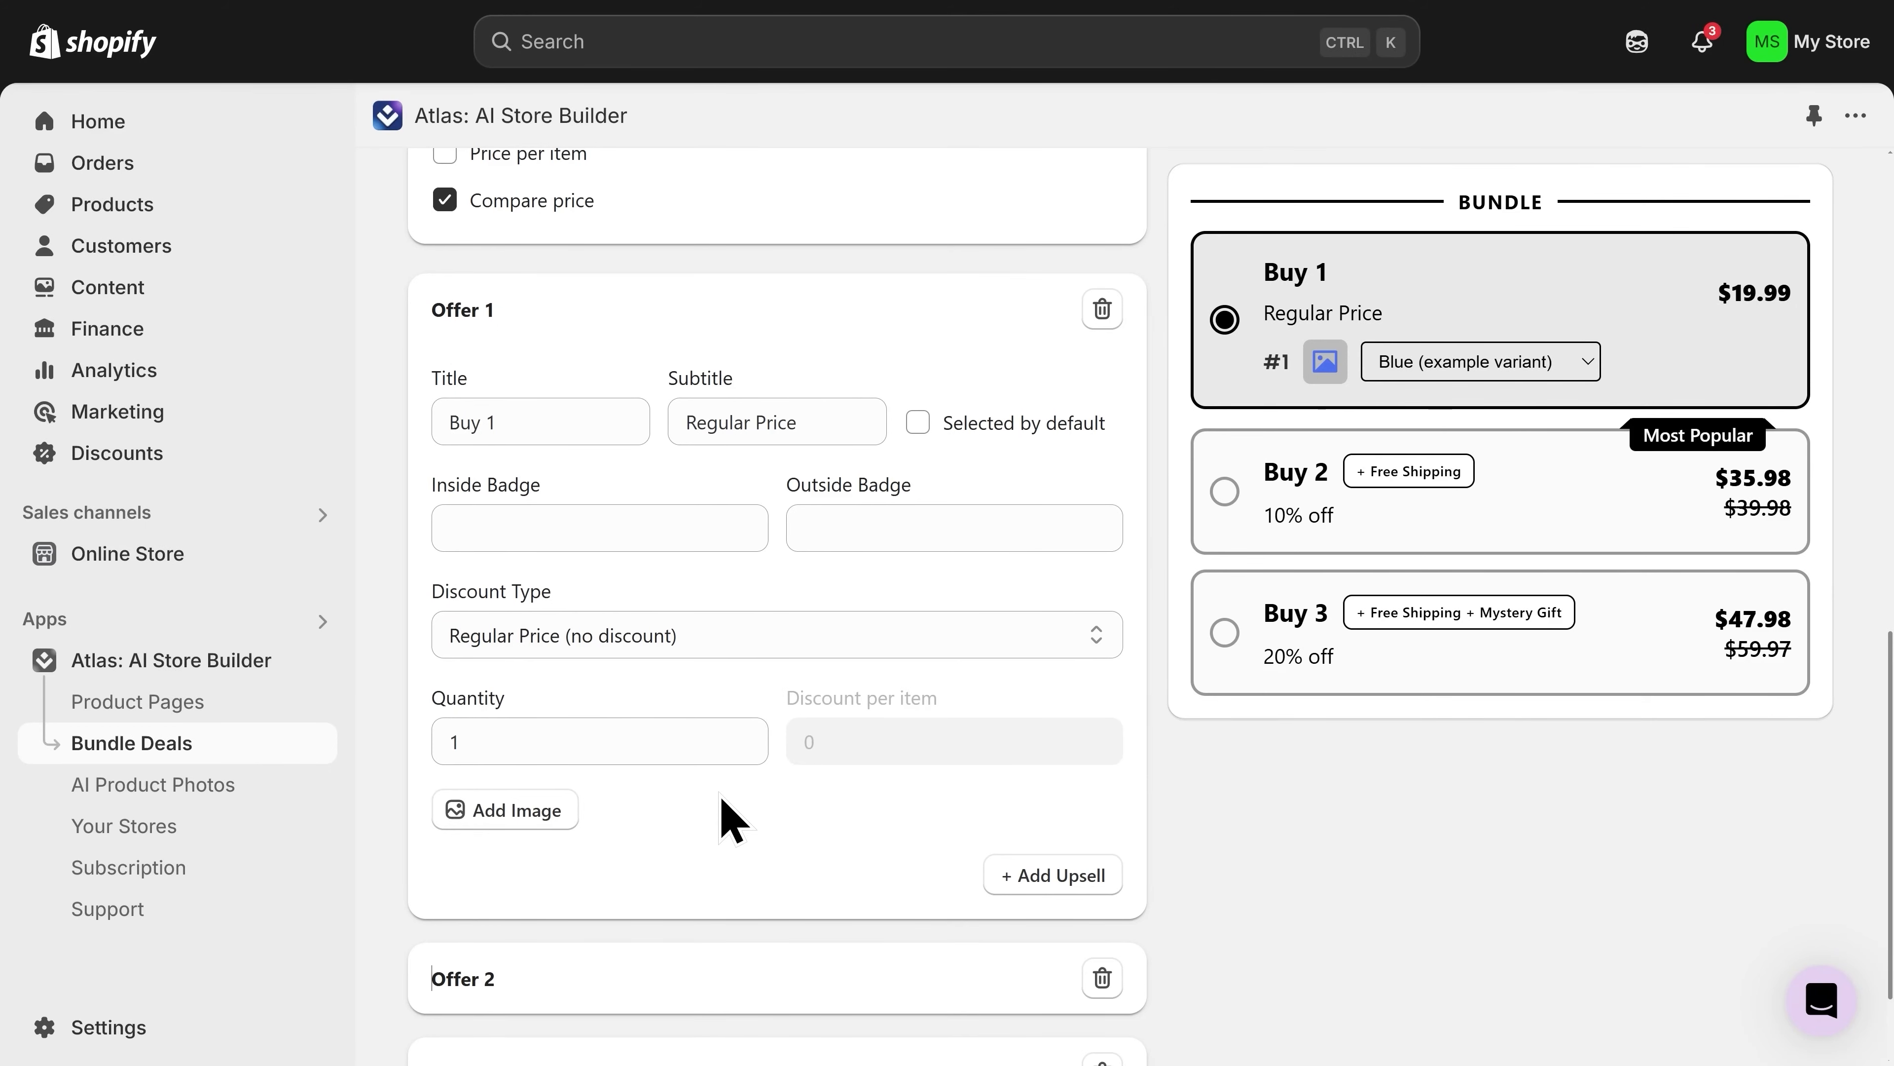
{"action": "scroll", "coordinate": [738, 792], "scroll_direction": "down", "scroll_amount": 1}
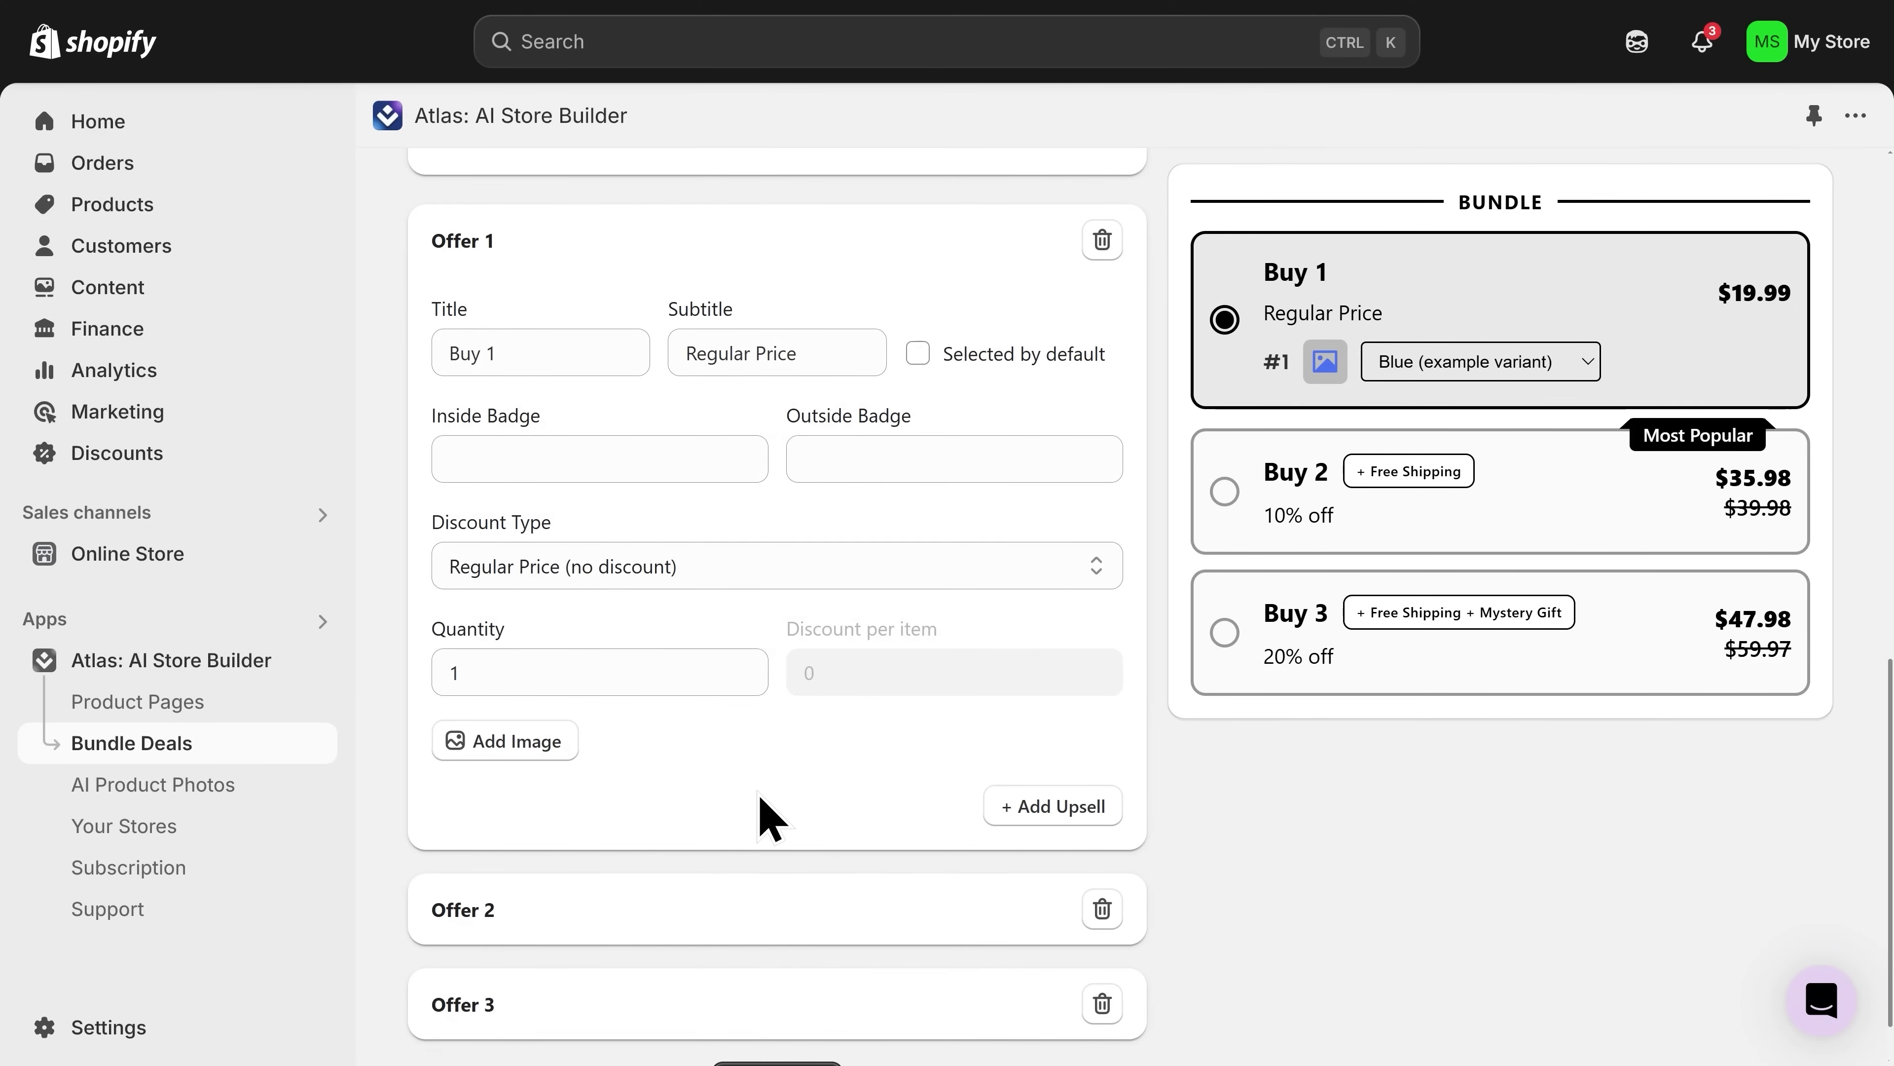
Check the bundle's design colour settings and publish the bundle.
{"action": "scroll", "coordinate": [768, 817], "scroll_direction": "up", "scroll_amount": 15}
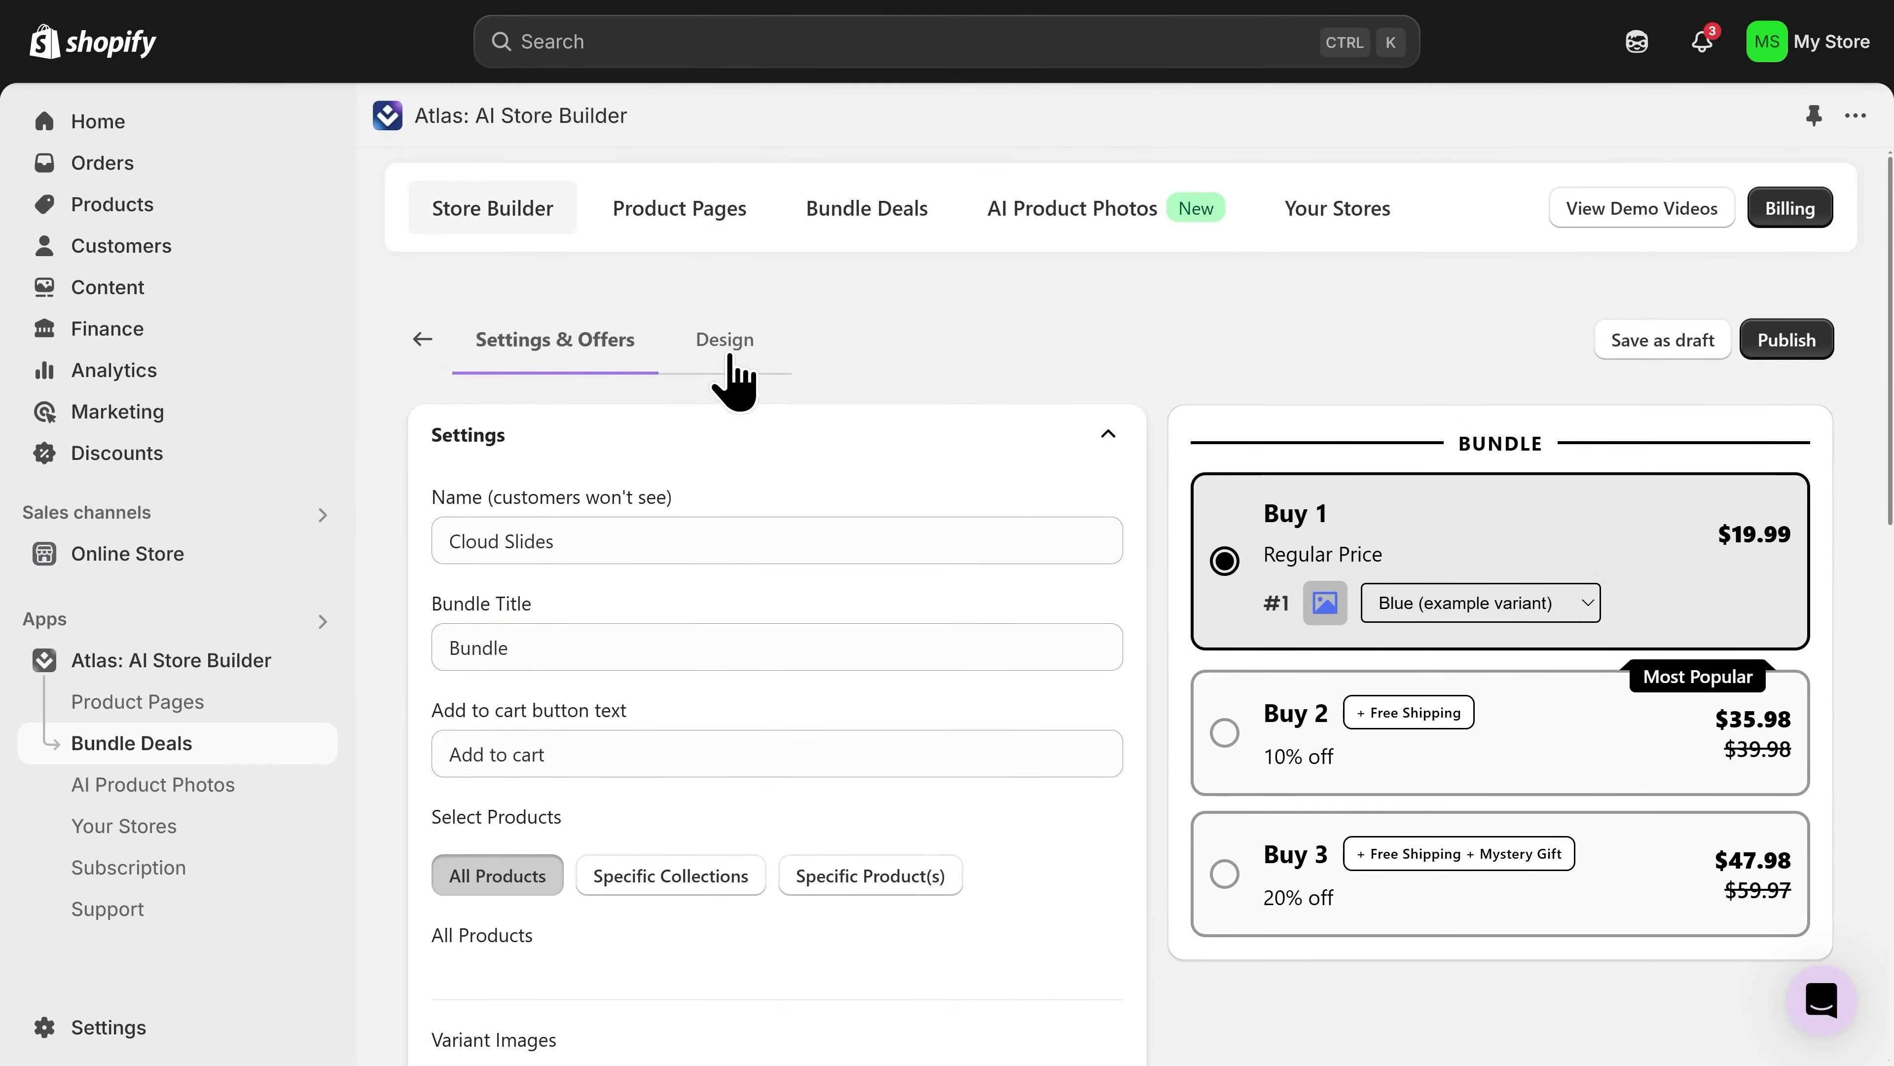
{"action": "left_click", "coordinate": [730, 357]}
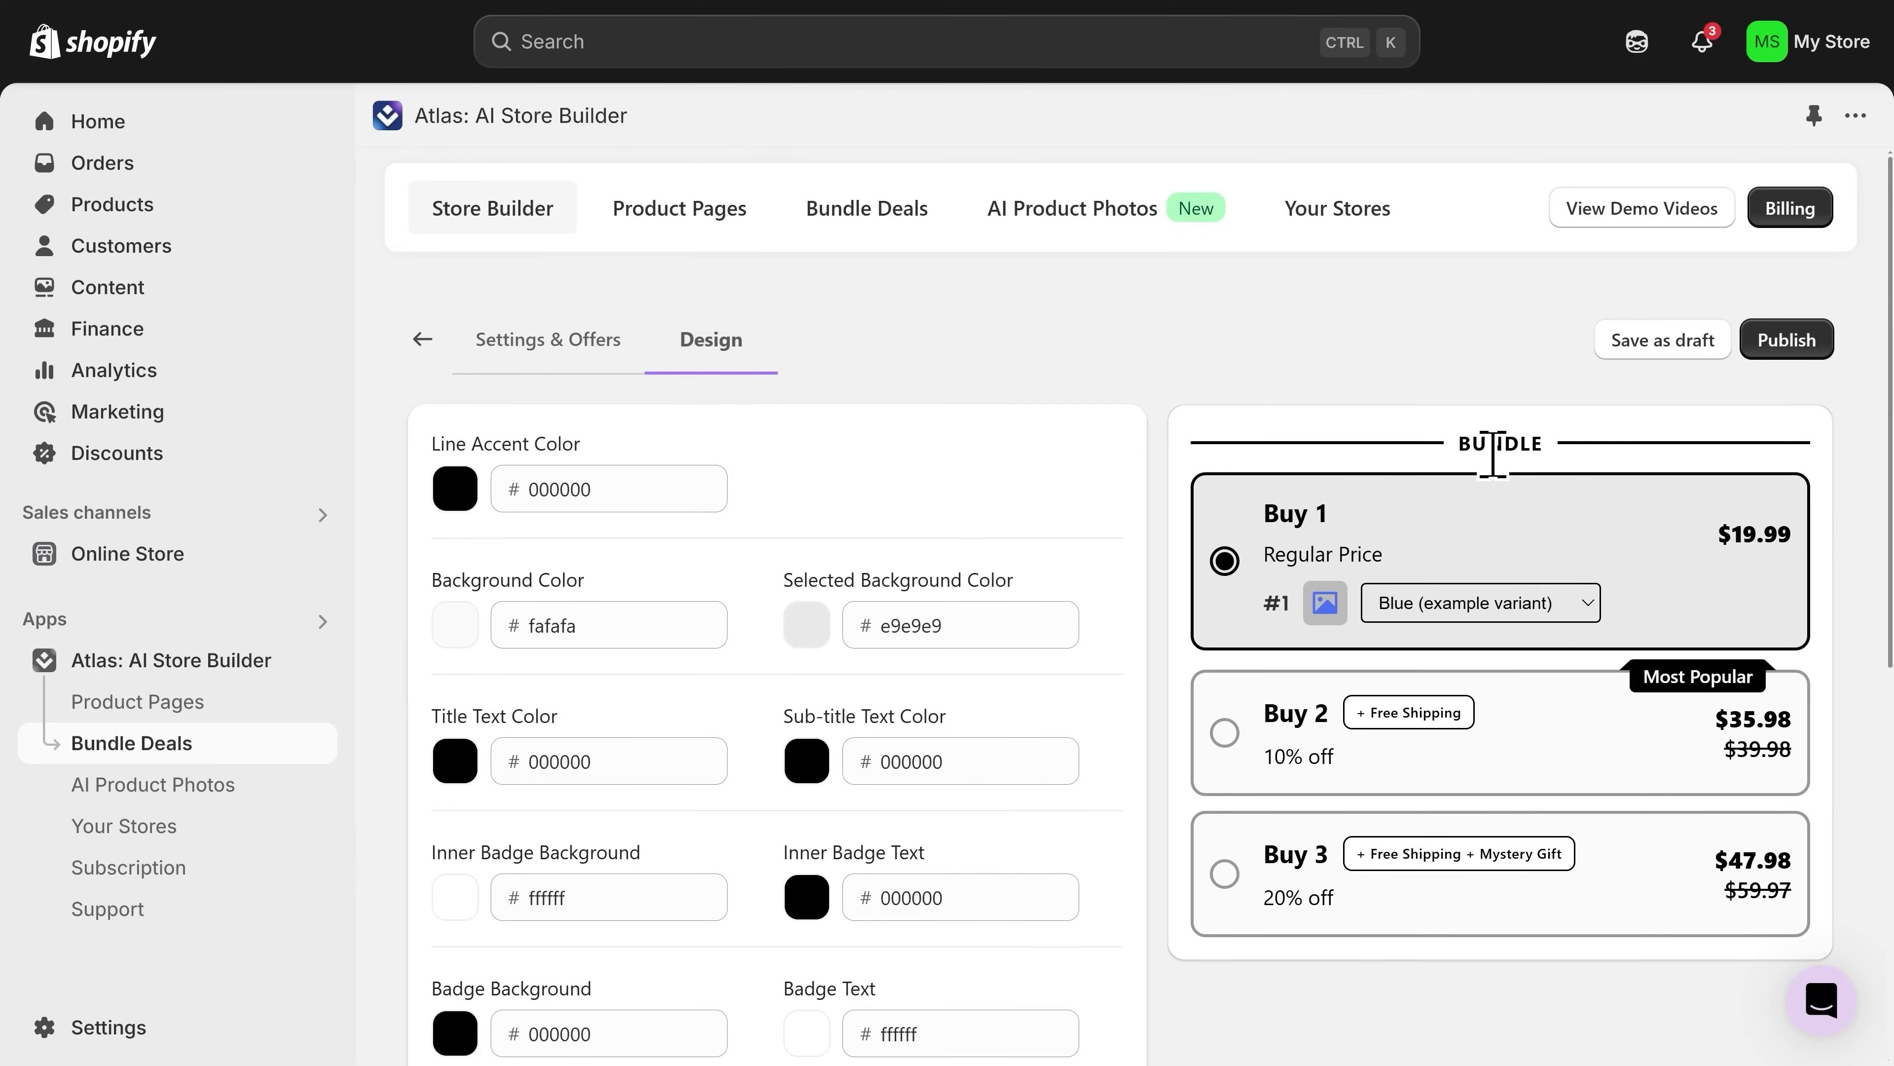
{"action": "left_click", "coordinate": [1788, 345]}
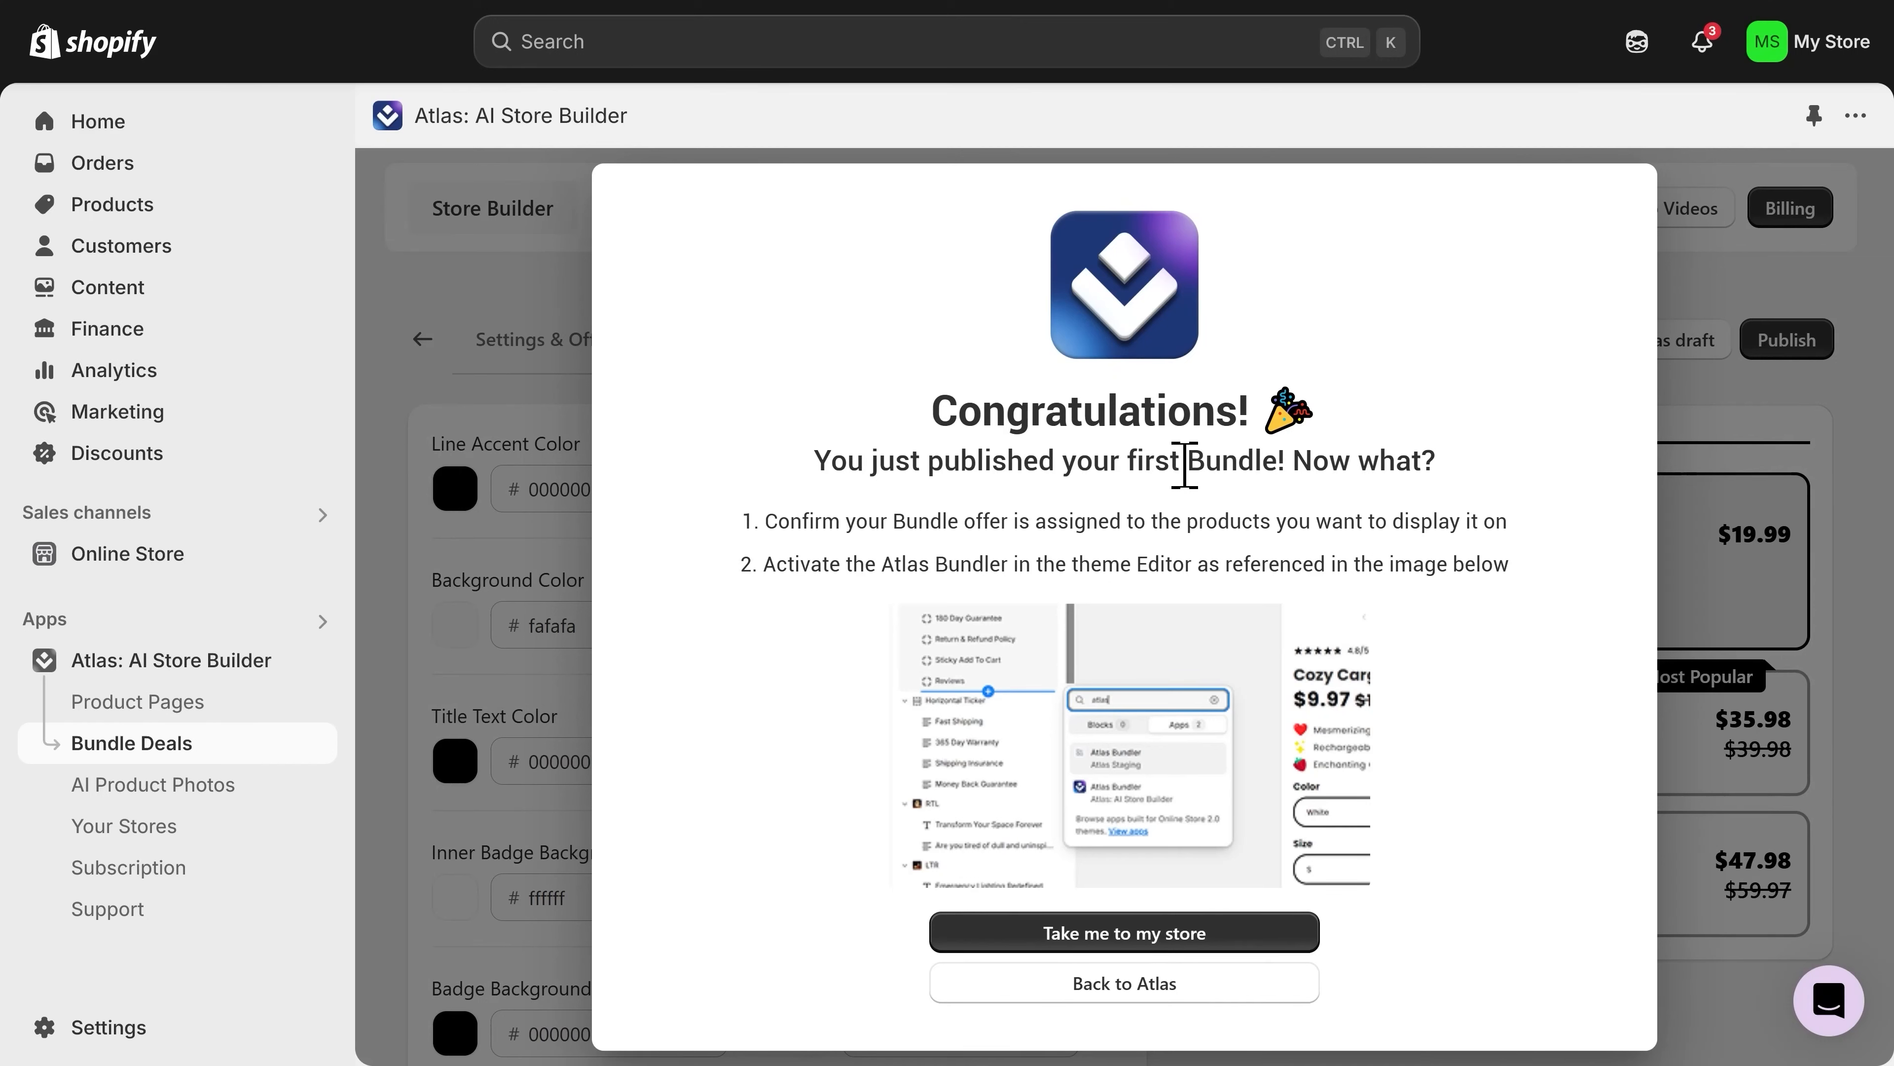
Go to the store's themes, open Atlas Theme for customizing and switch to the Default product template.
{"action": "left_click", "coordinate": [1125, 937]}
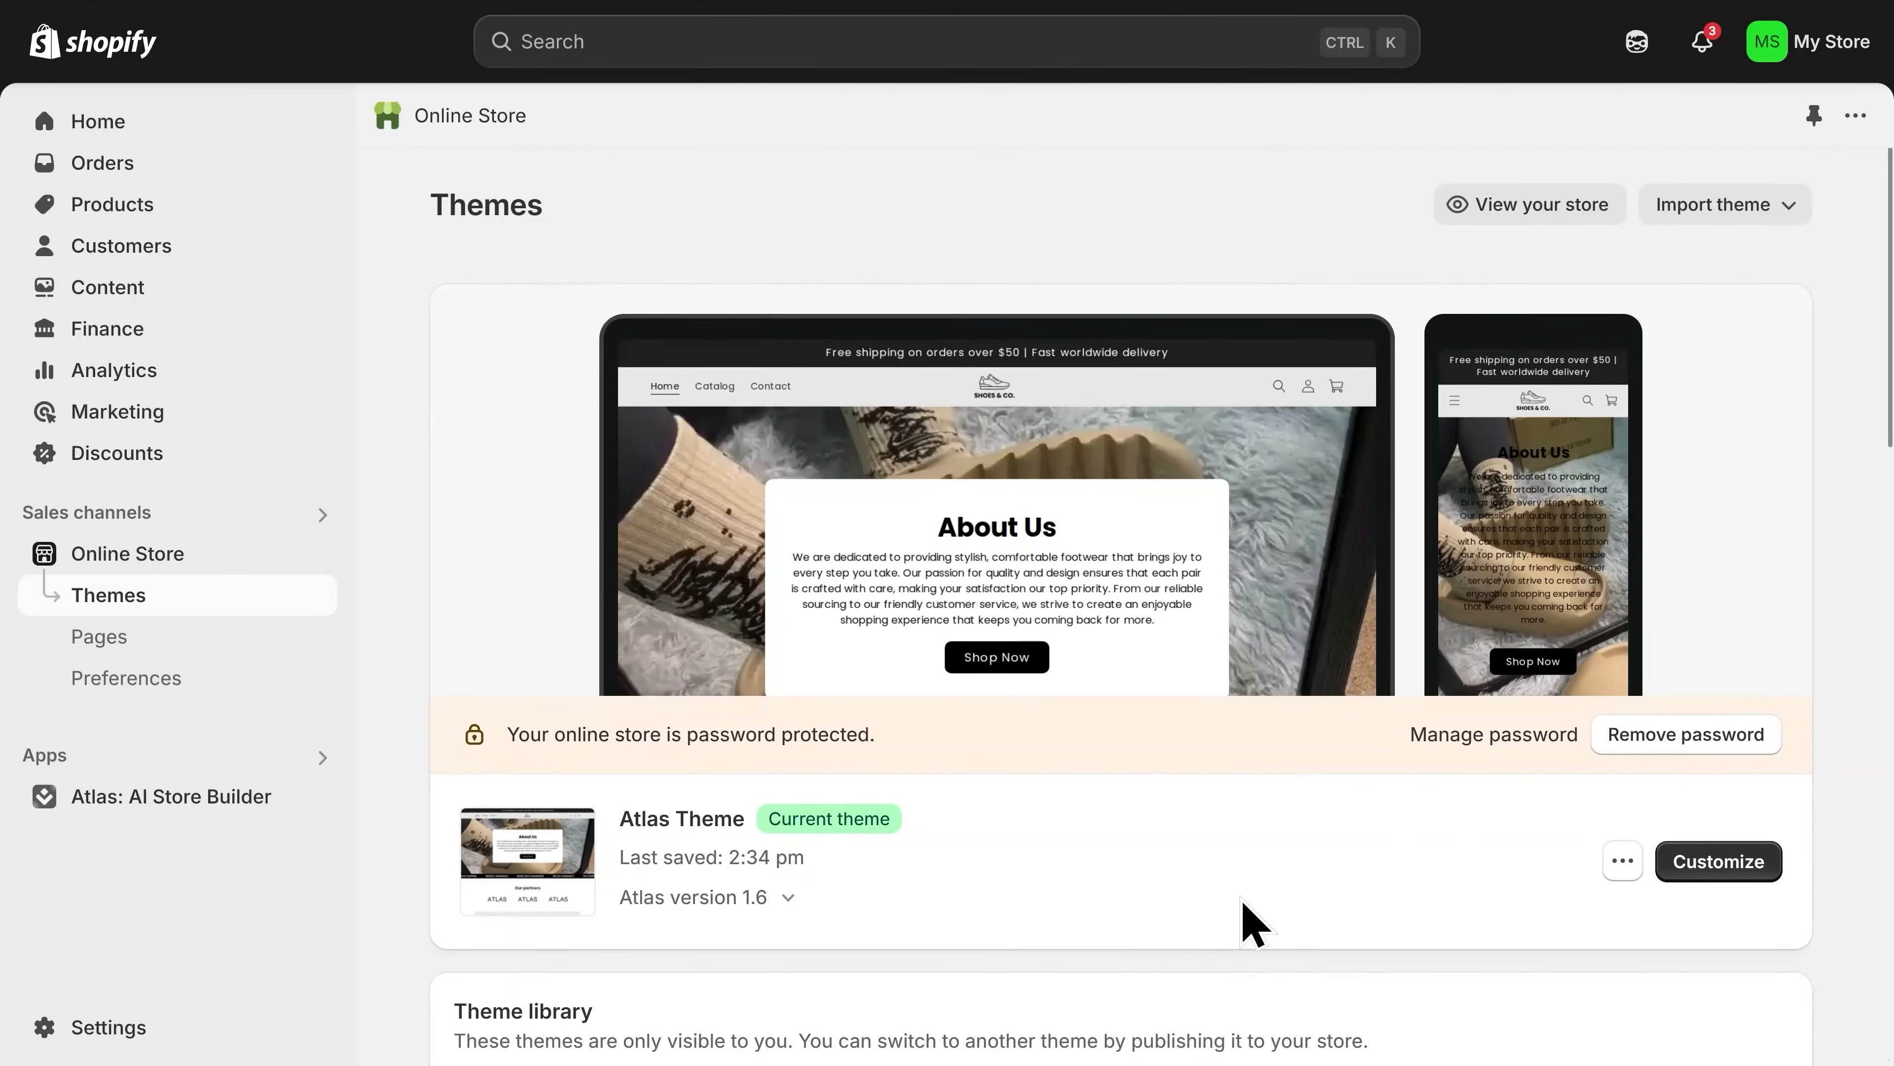
{"action": "left_click", "coordinate": [1714, 888]}
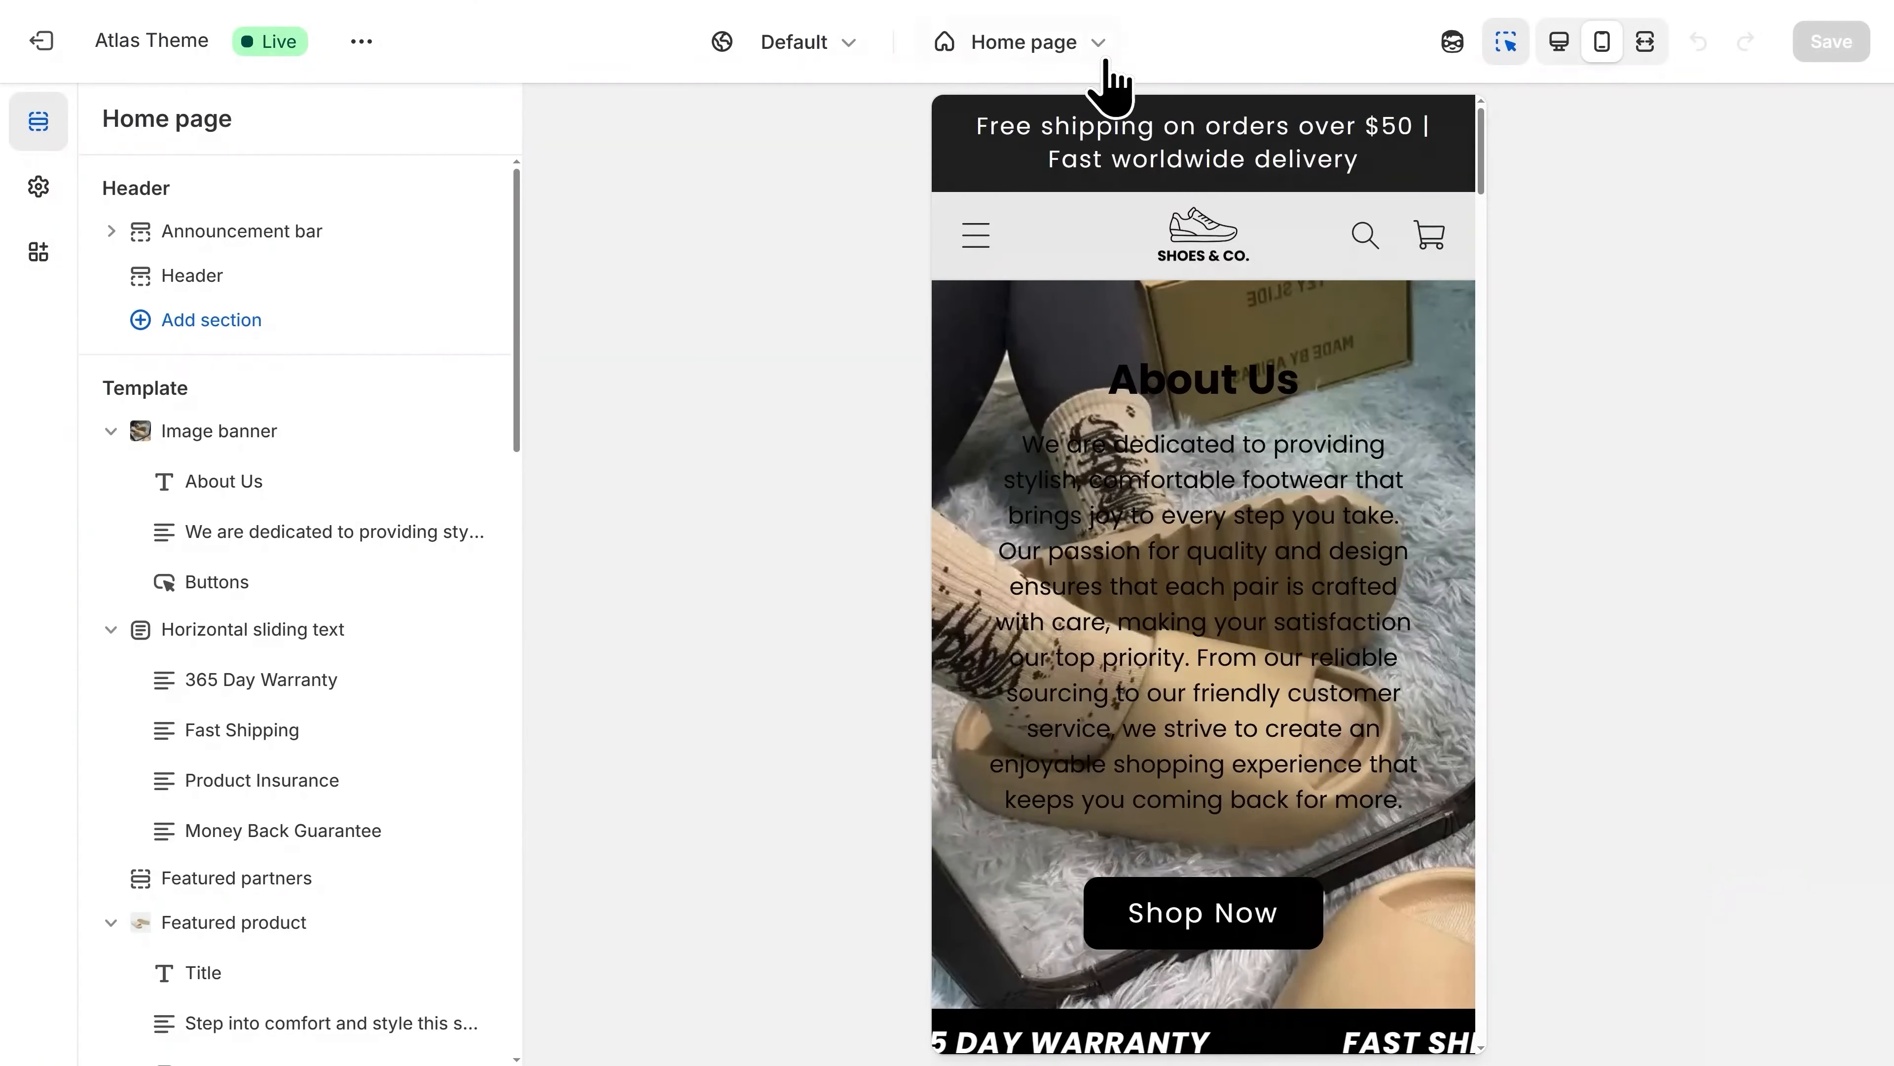
{"action": "left_click", "coordinate": [1096, 47]}
{"action": "left_click", "coordinate": [1044, 228]}
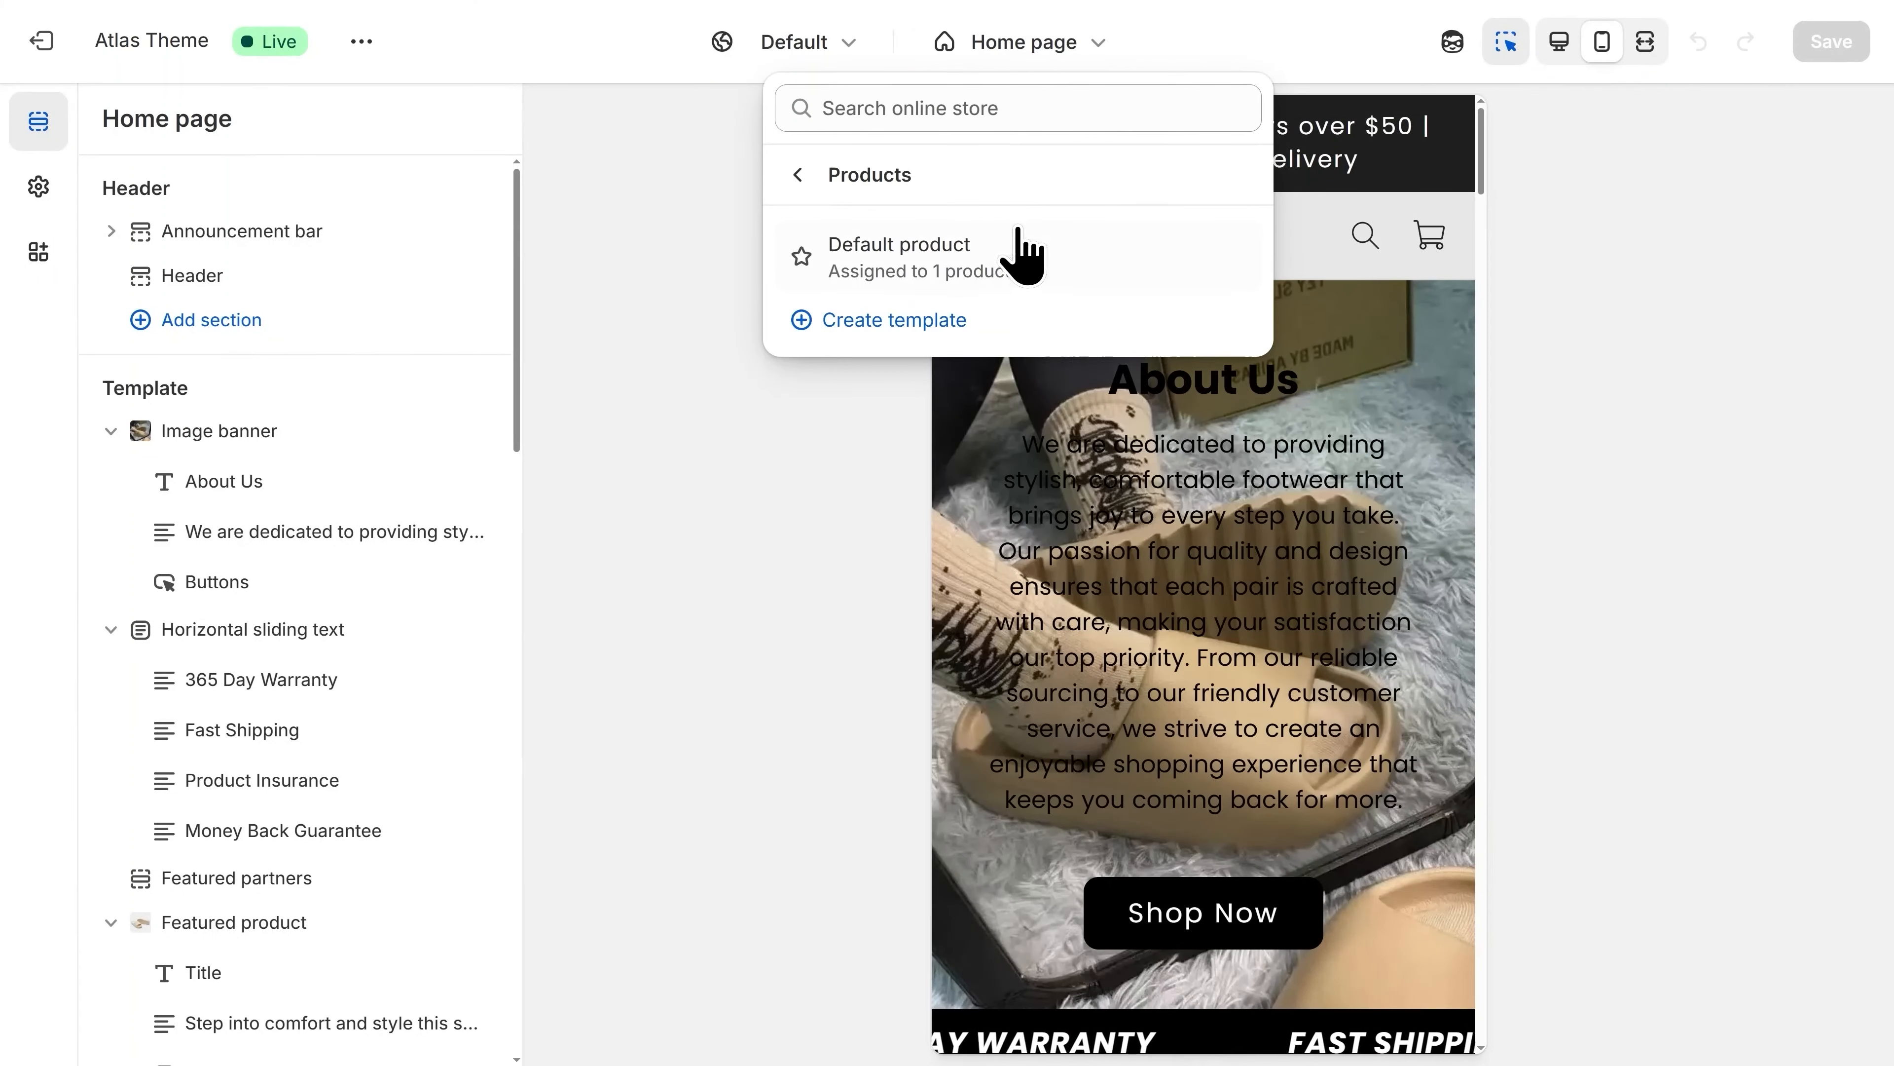
{"action": "left_click", "coordinate": [1016, 257]}
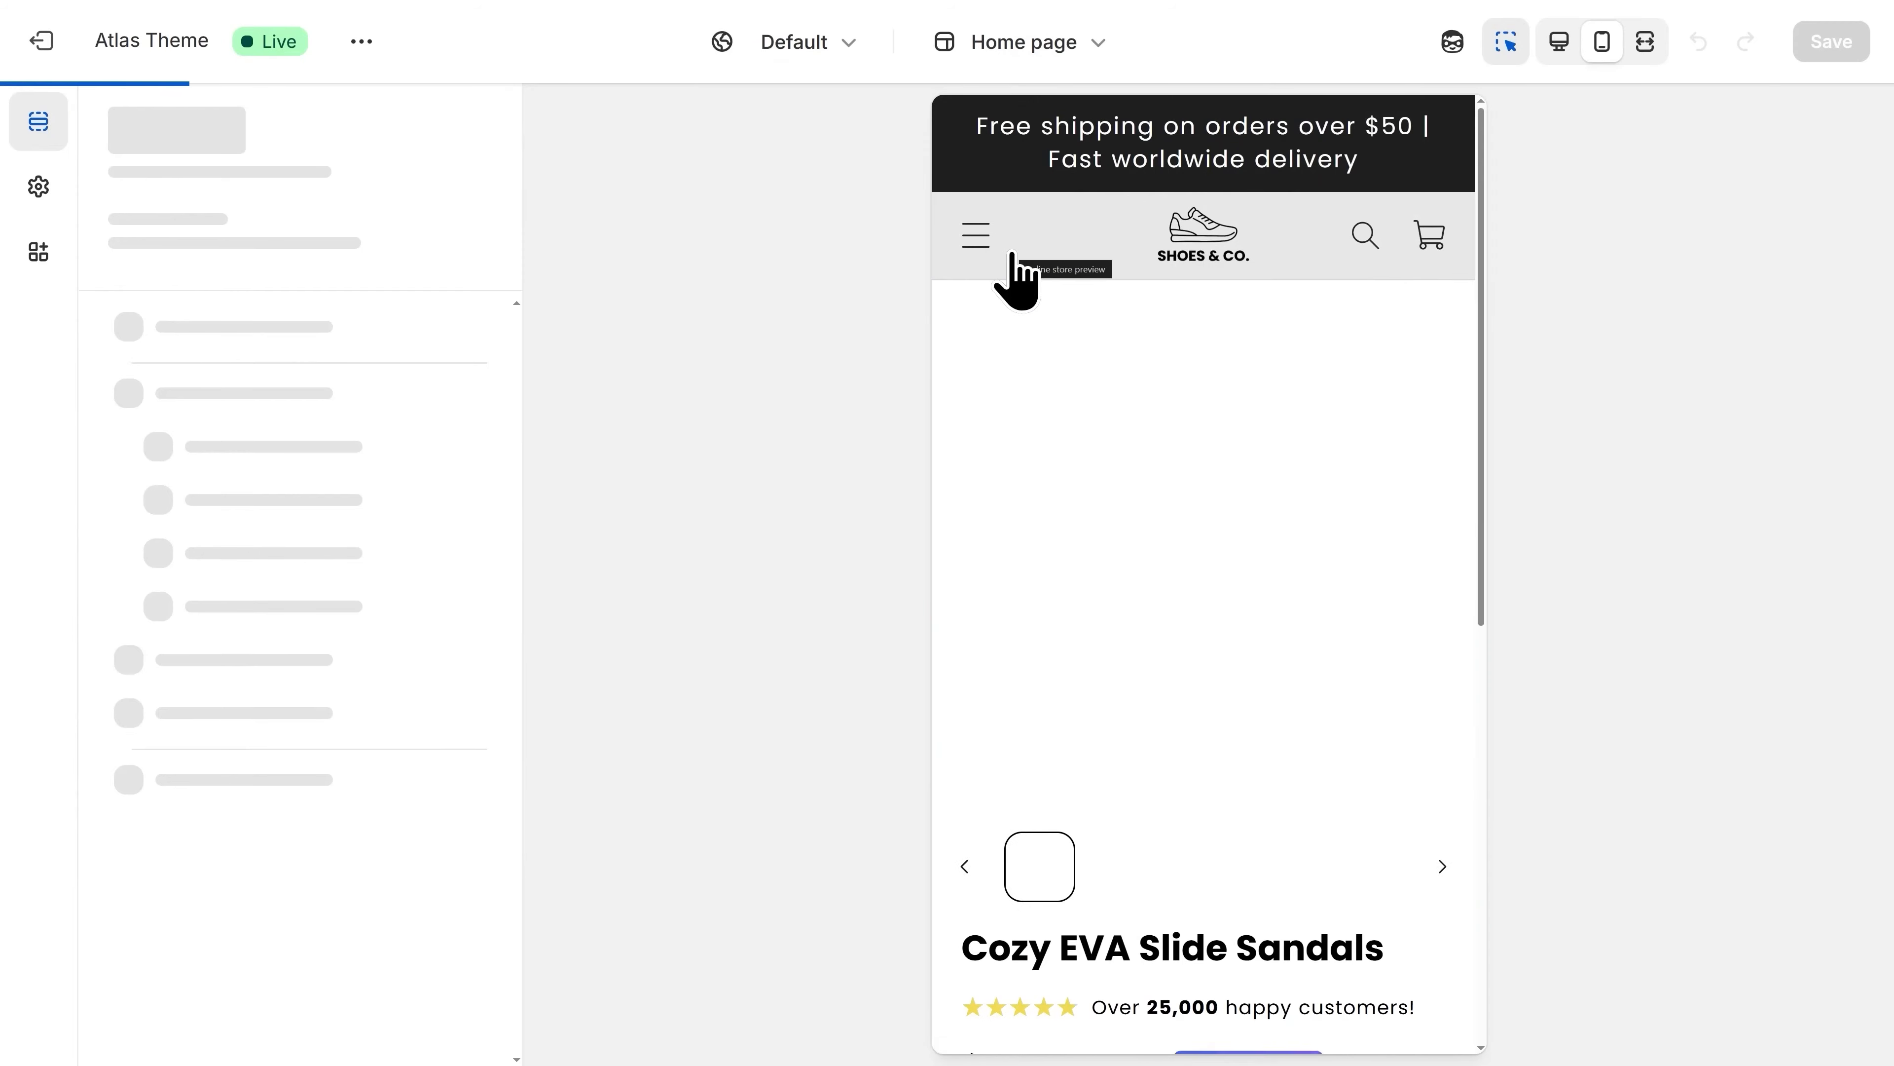
Add the Atlas Bundler app block between the quantity selector and the buy buttons on the product page.
{"action": "scroll", "coordinate": [1090, 322], "scroll_direction": "down", "scroll_amount": 2}
{"action": "scroll", "coordinate": [1100, 347], "scroll_direction": "down", "scroll_amount": 10}
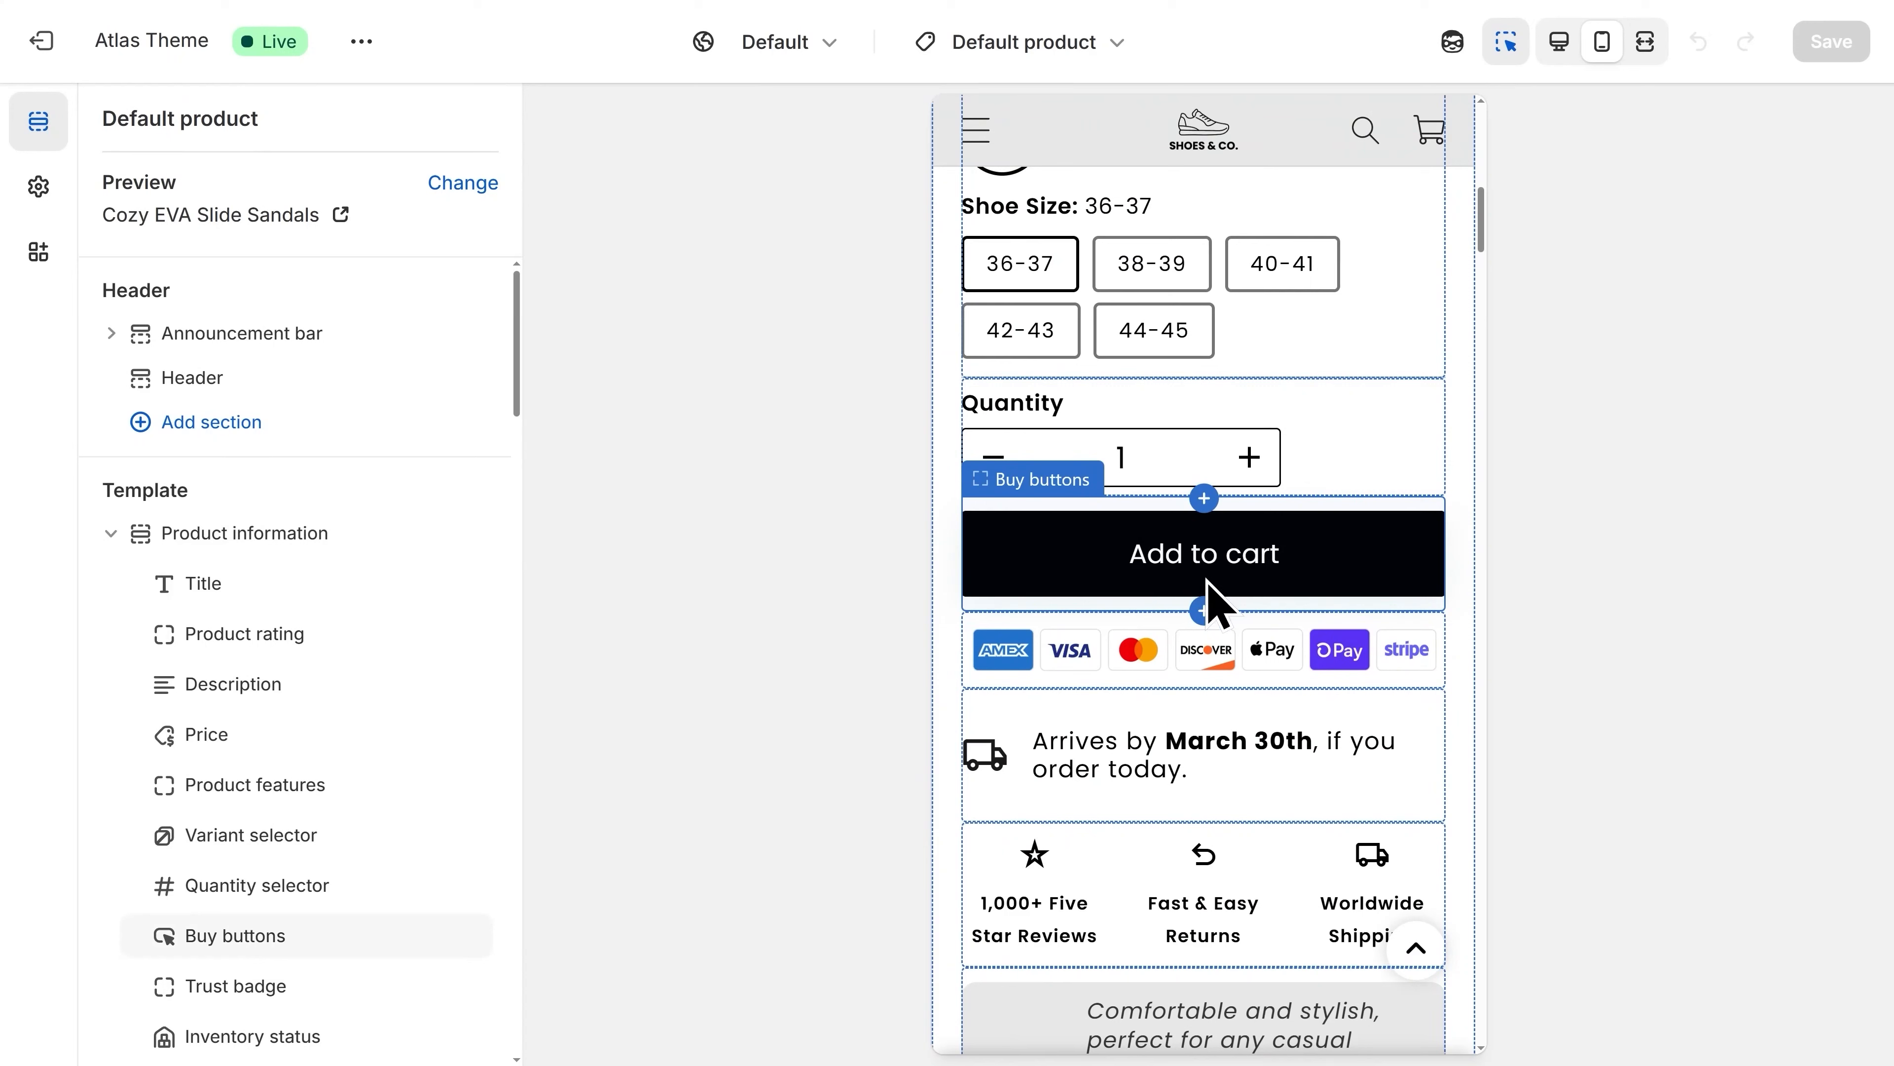
{"action": "left_click", "coordinate": [1204, 498]}
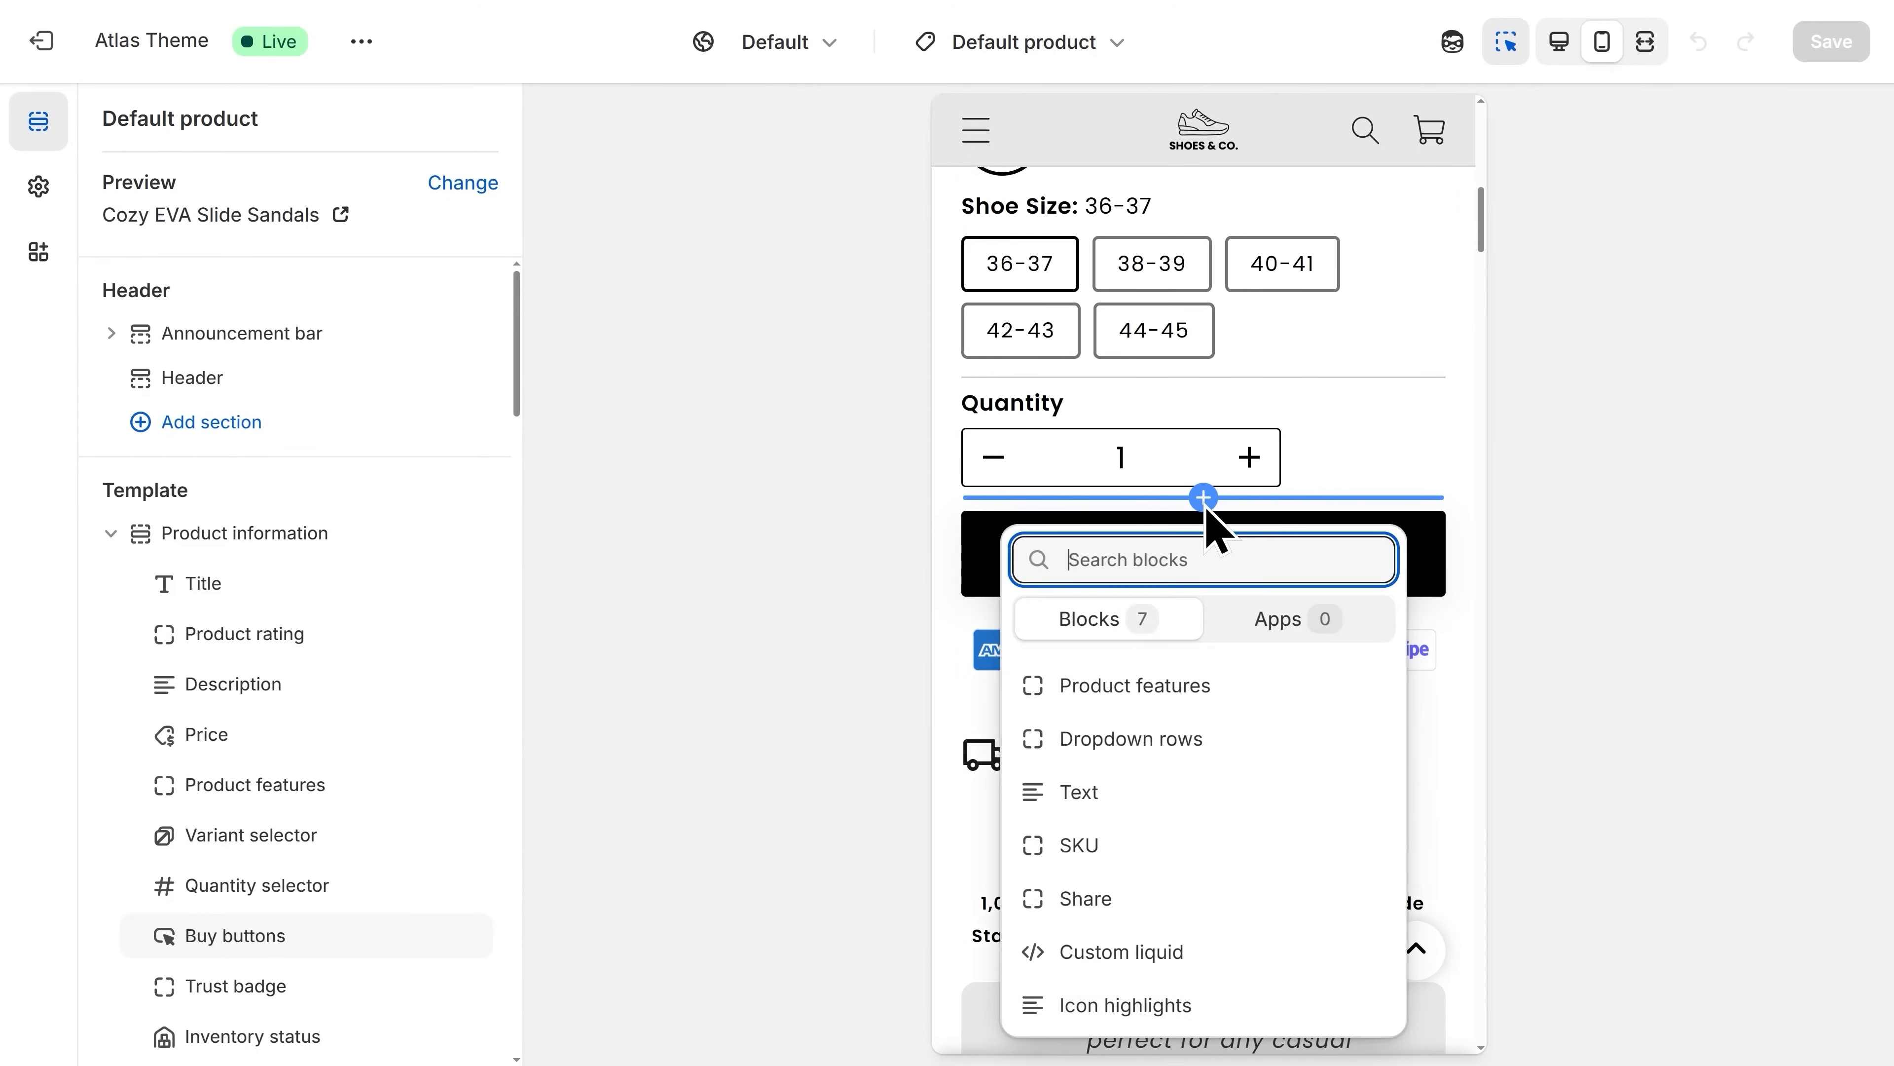
{"action": "type", "text": "Atlas"}
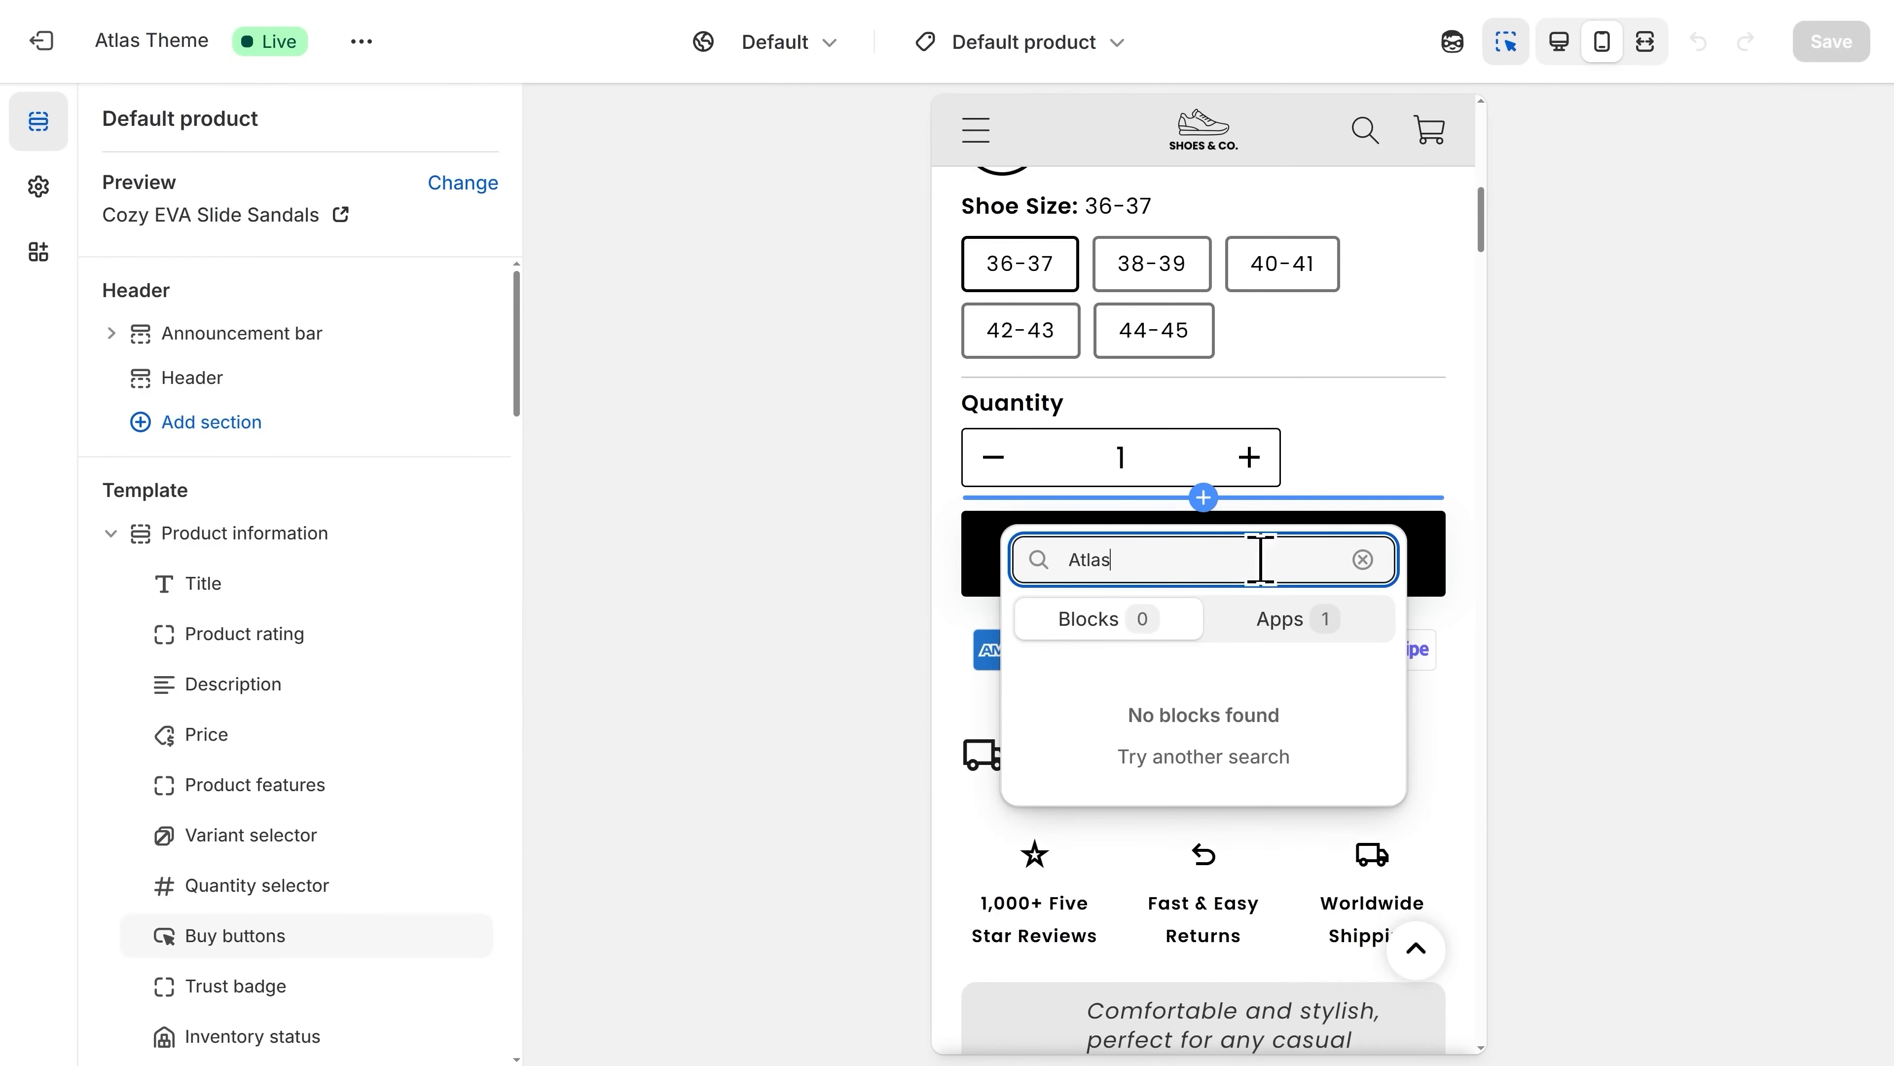
{"action": "left_click", "coordinate": [1288, 635]}
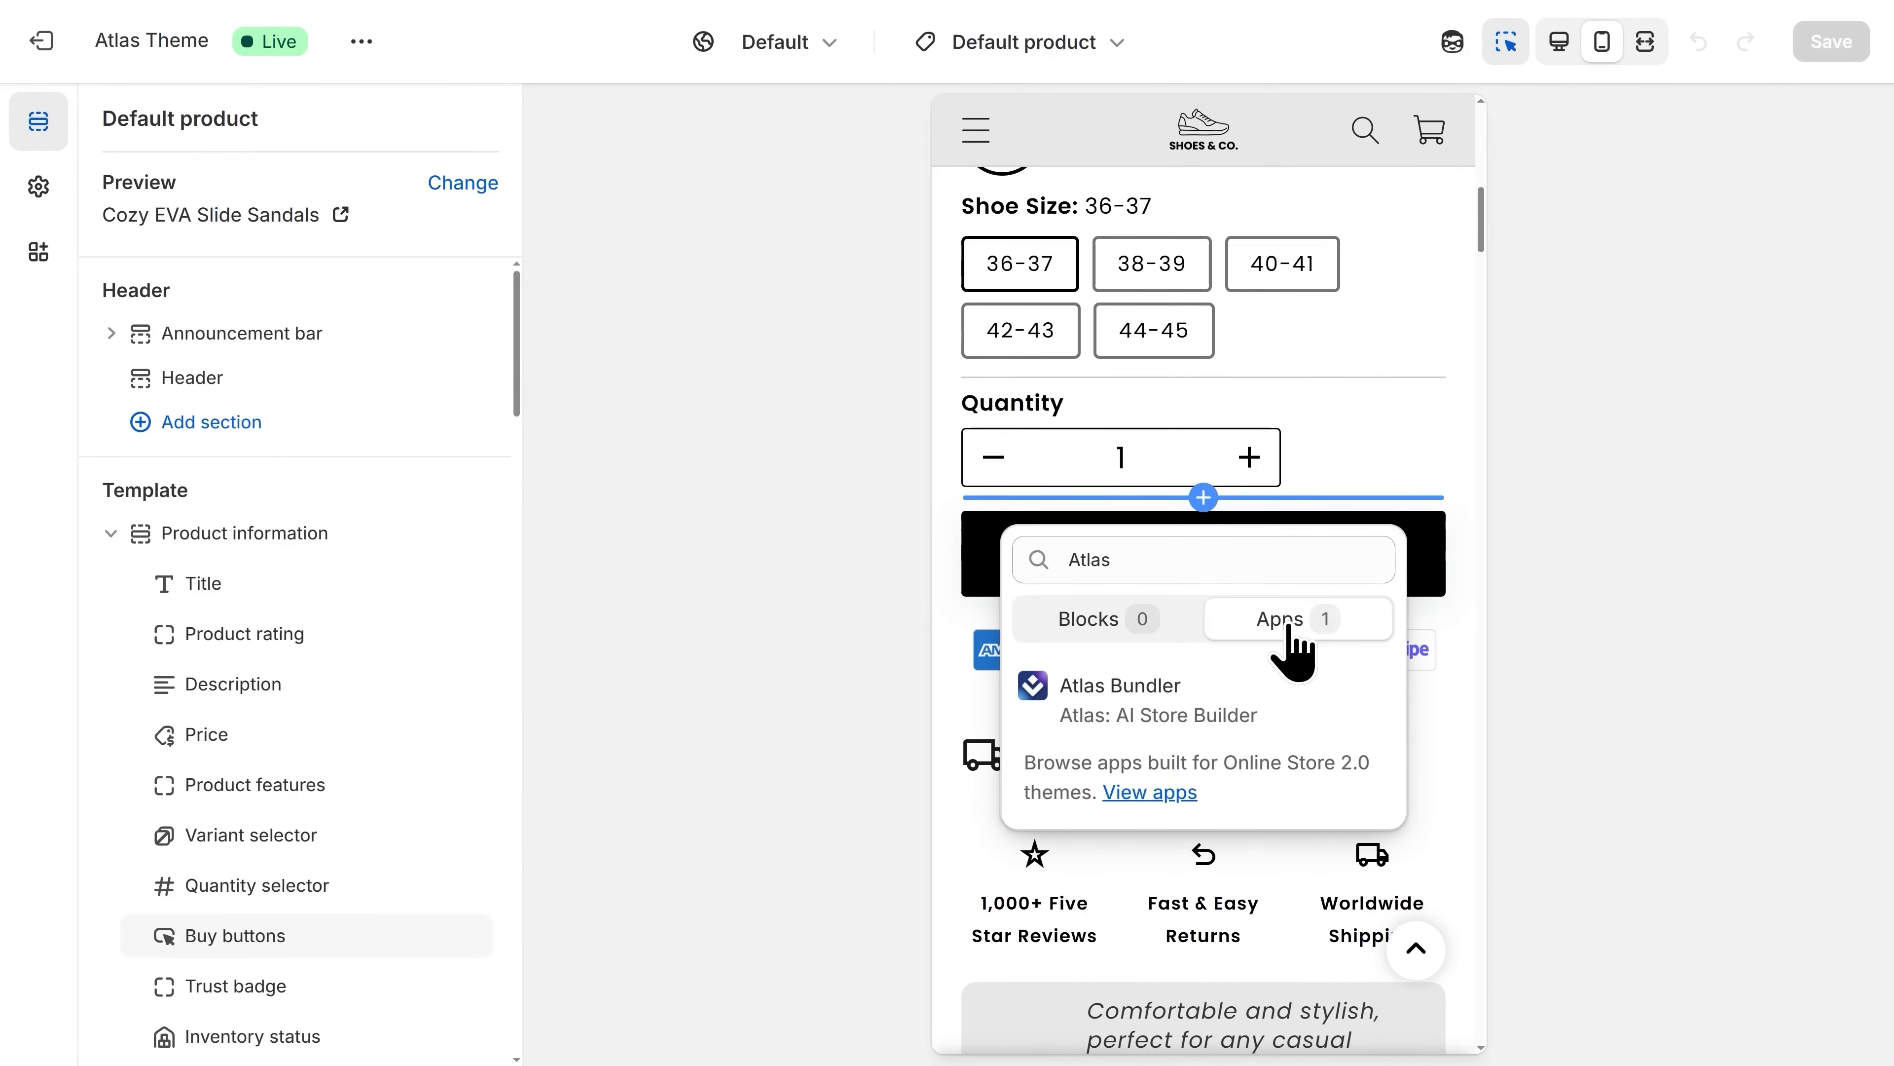
{"action": "left_click", "coordinate": [1177, 697]}
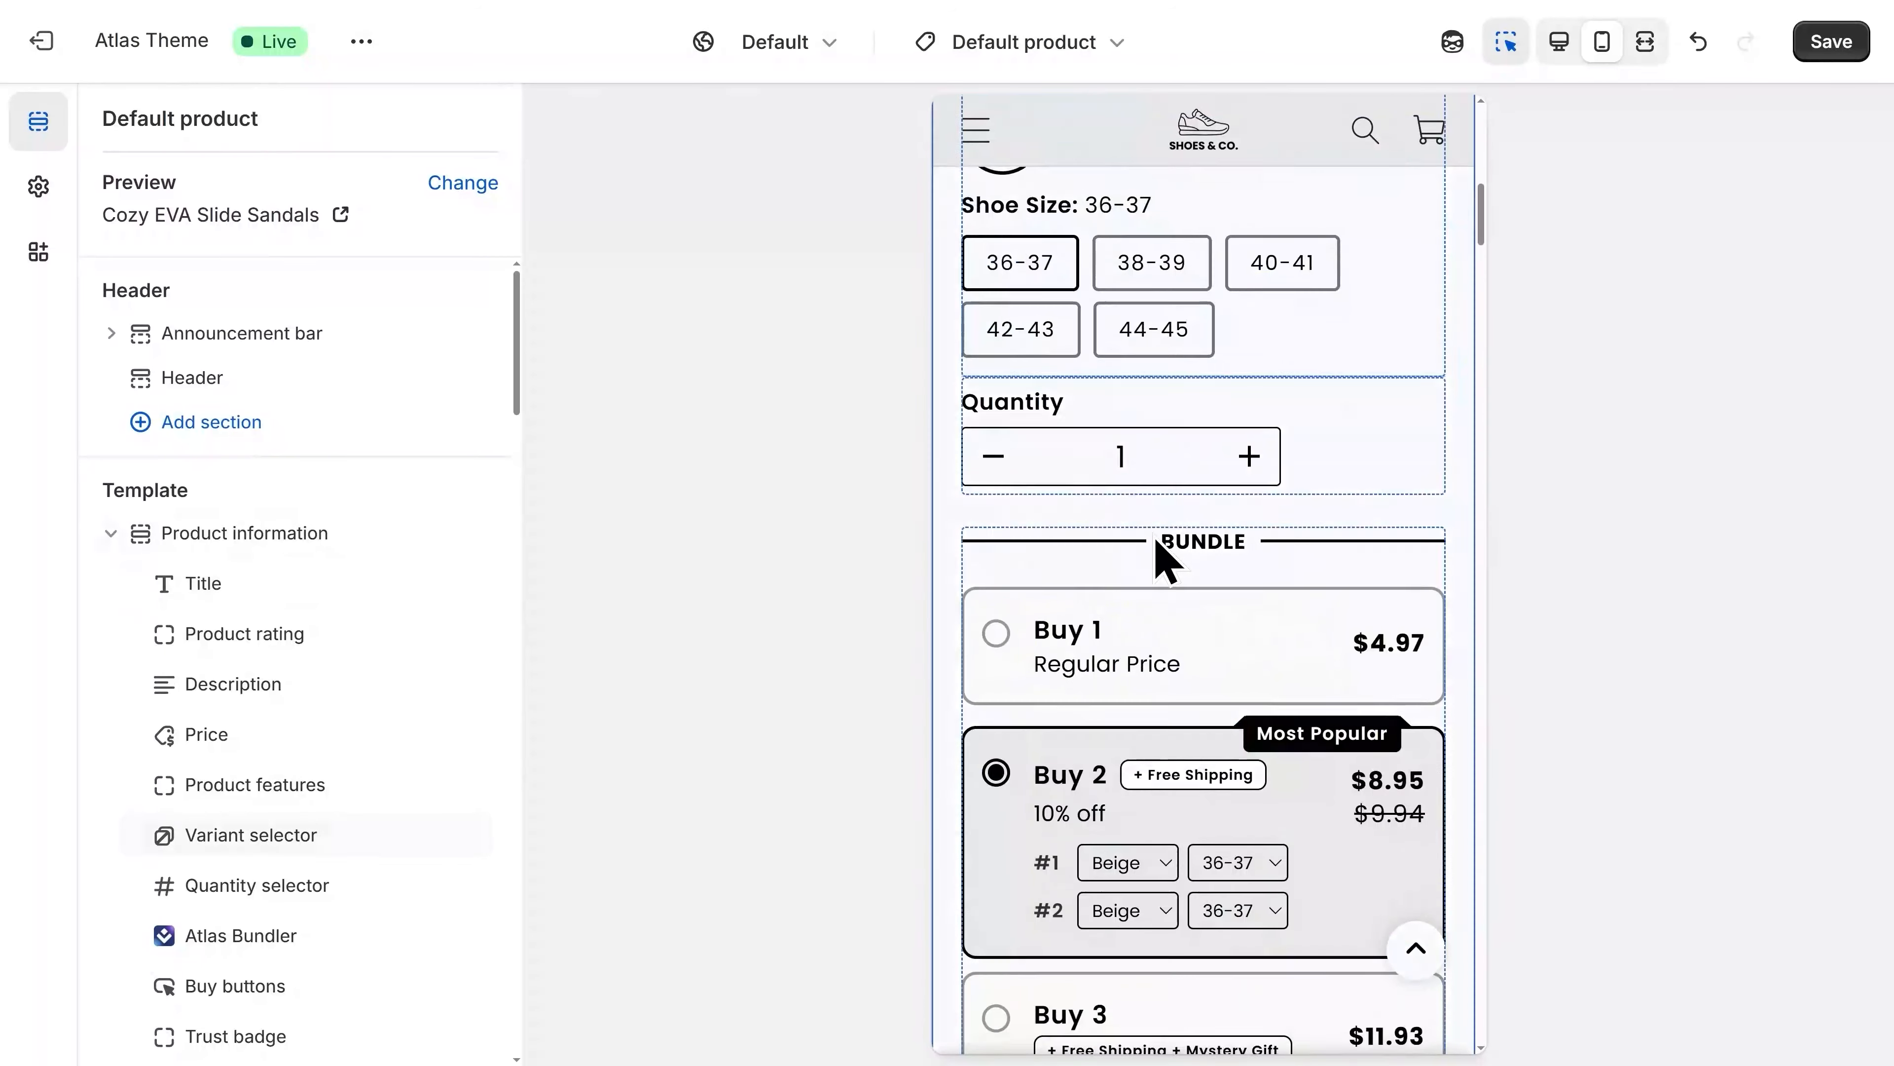
Remove the original Buy buttons block below the bundle offers and save the theme.
{"action": "scroll", "coordinate": [1142, 584], "scroll_direction": "down", "scroll_amount": 5}
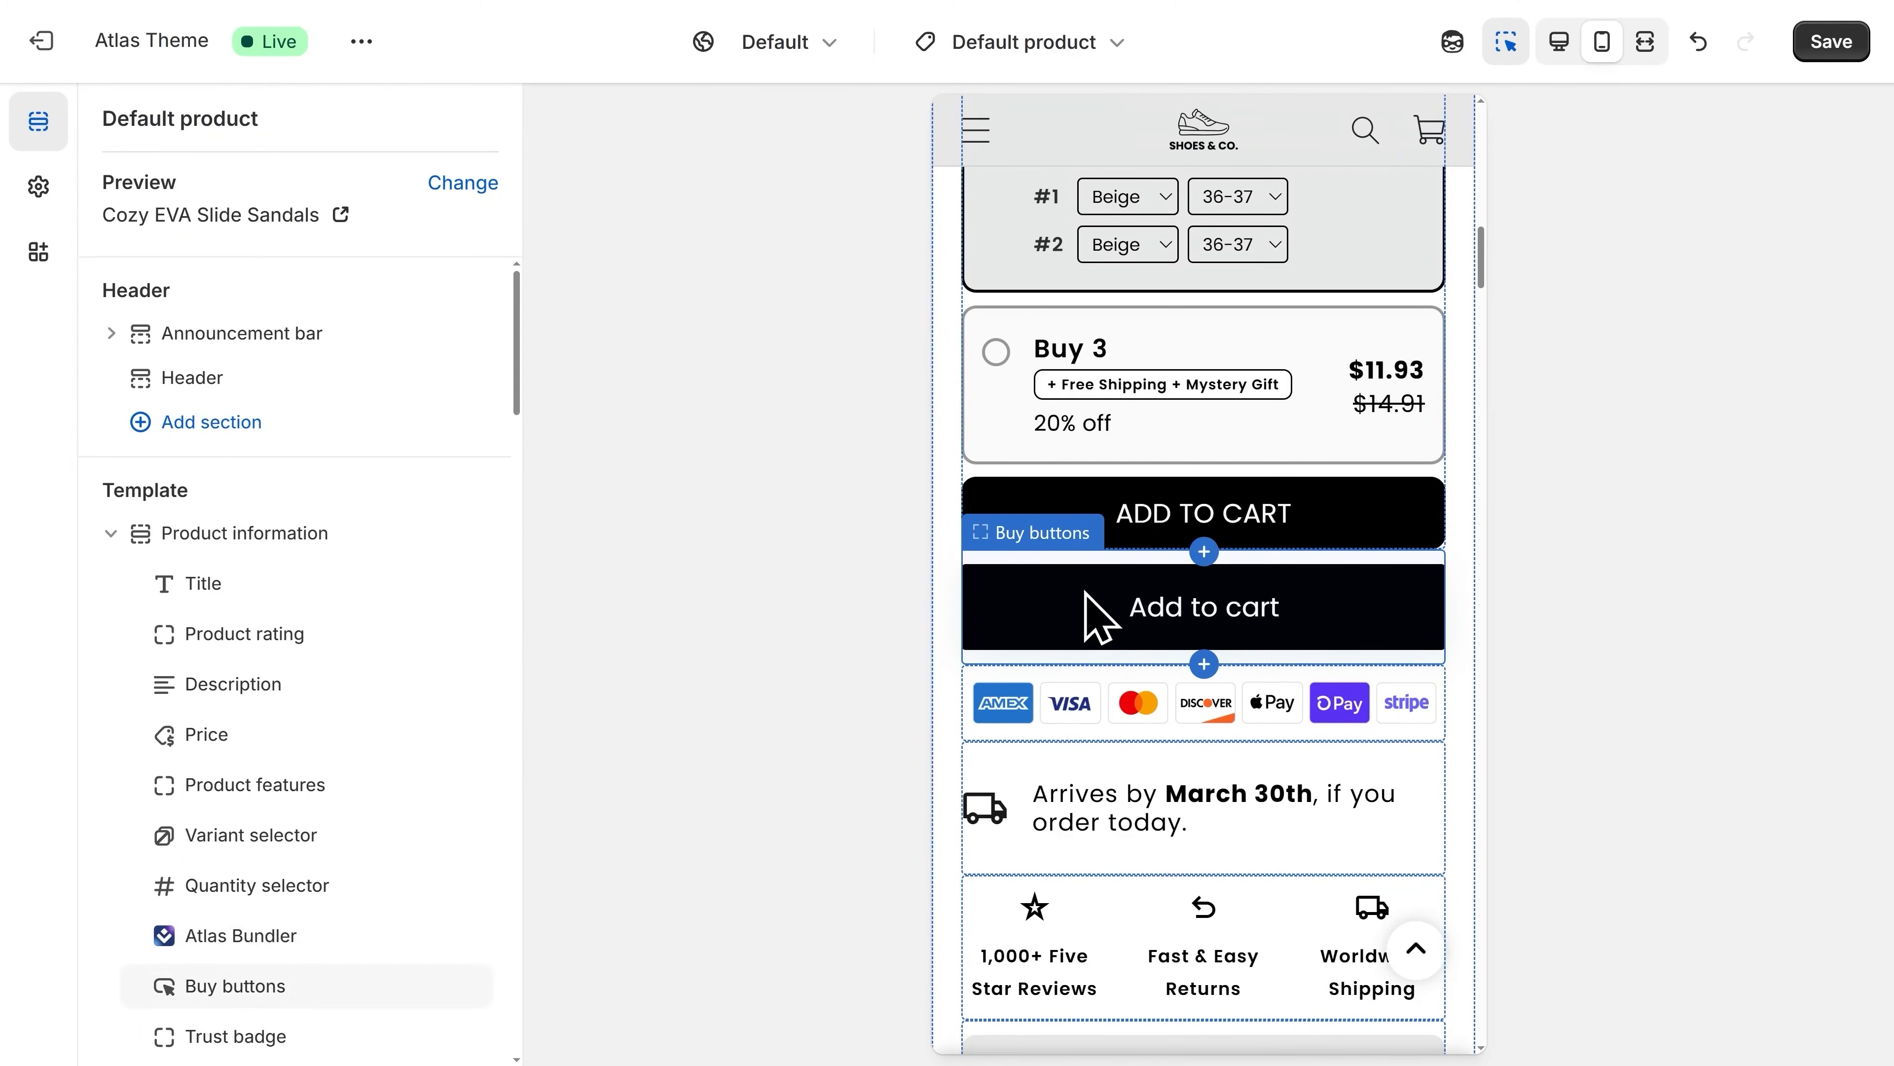
{"action": "left_click", "coordinate": [1020, 545]}
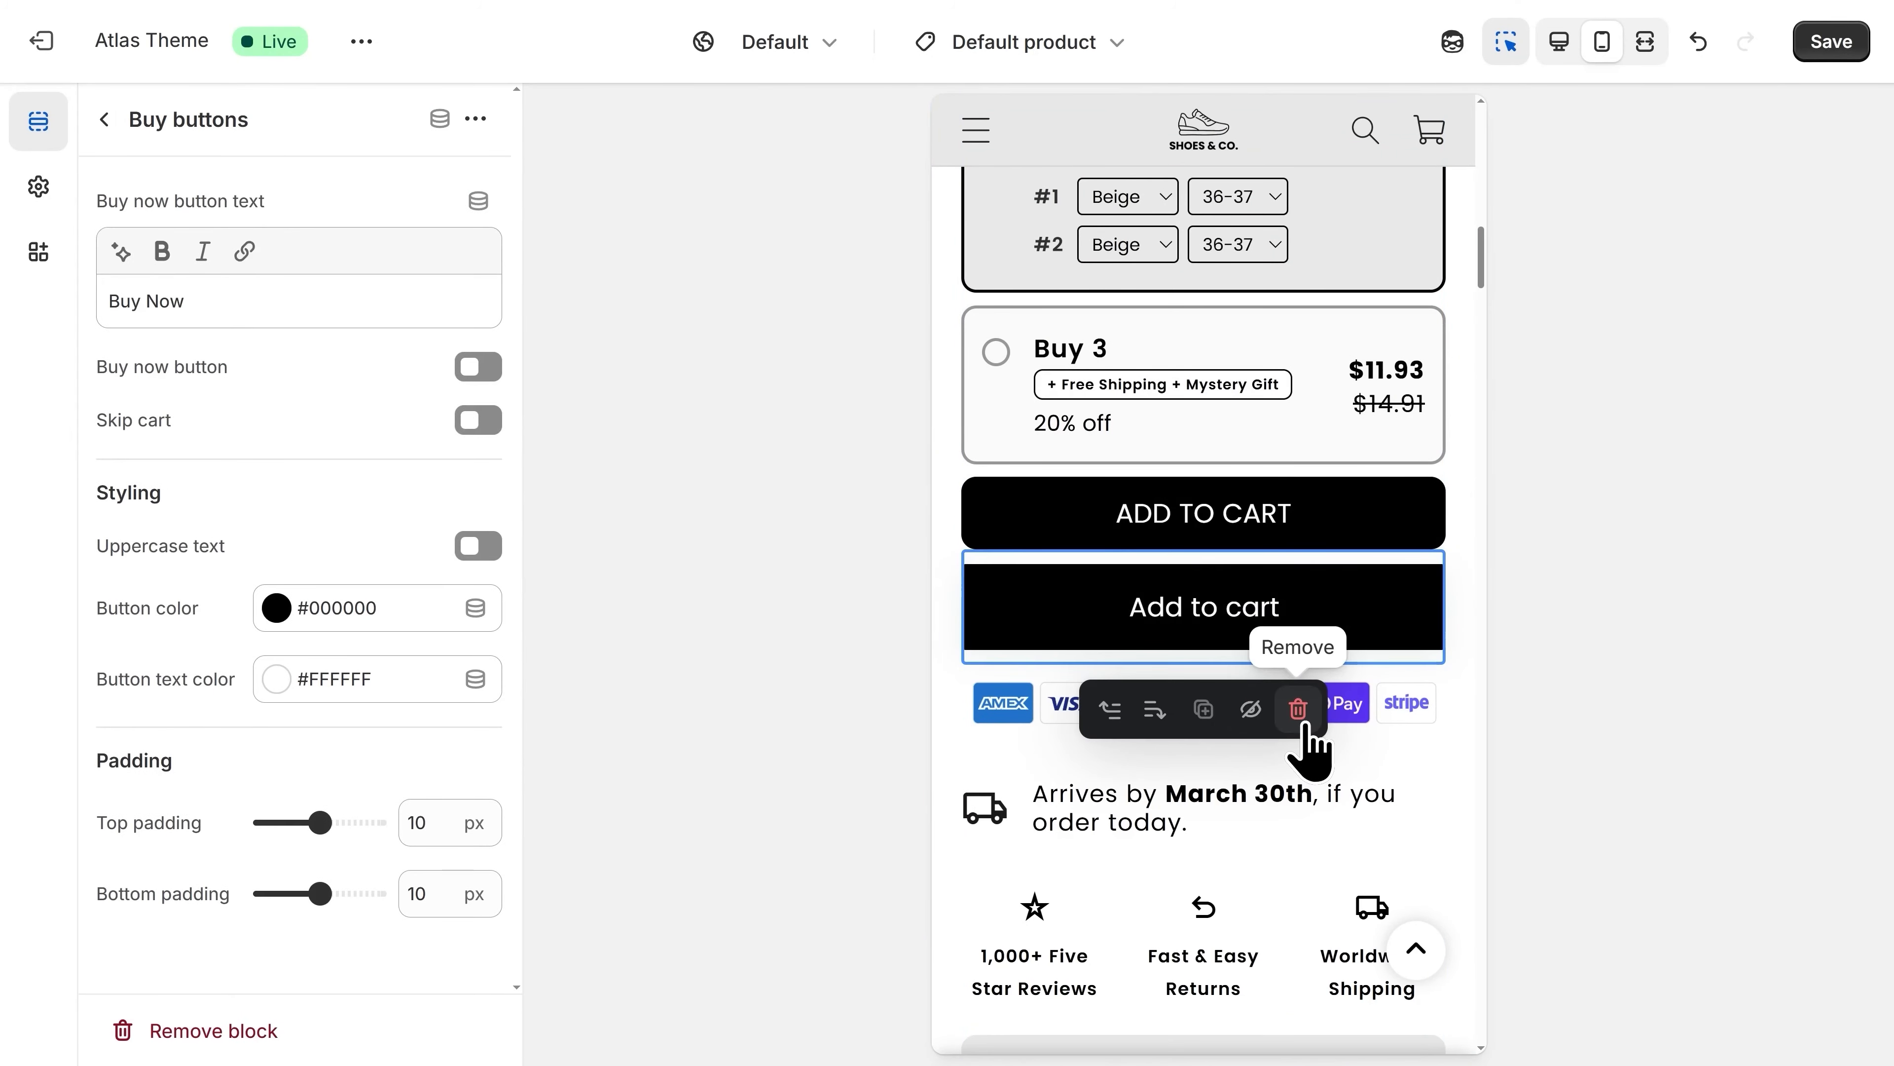
{"action": "left_click", "coordinate": [1298, 709]}
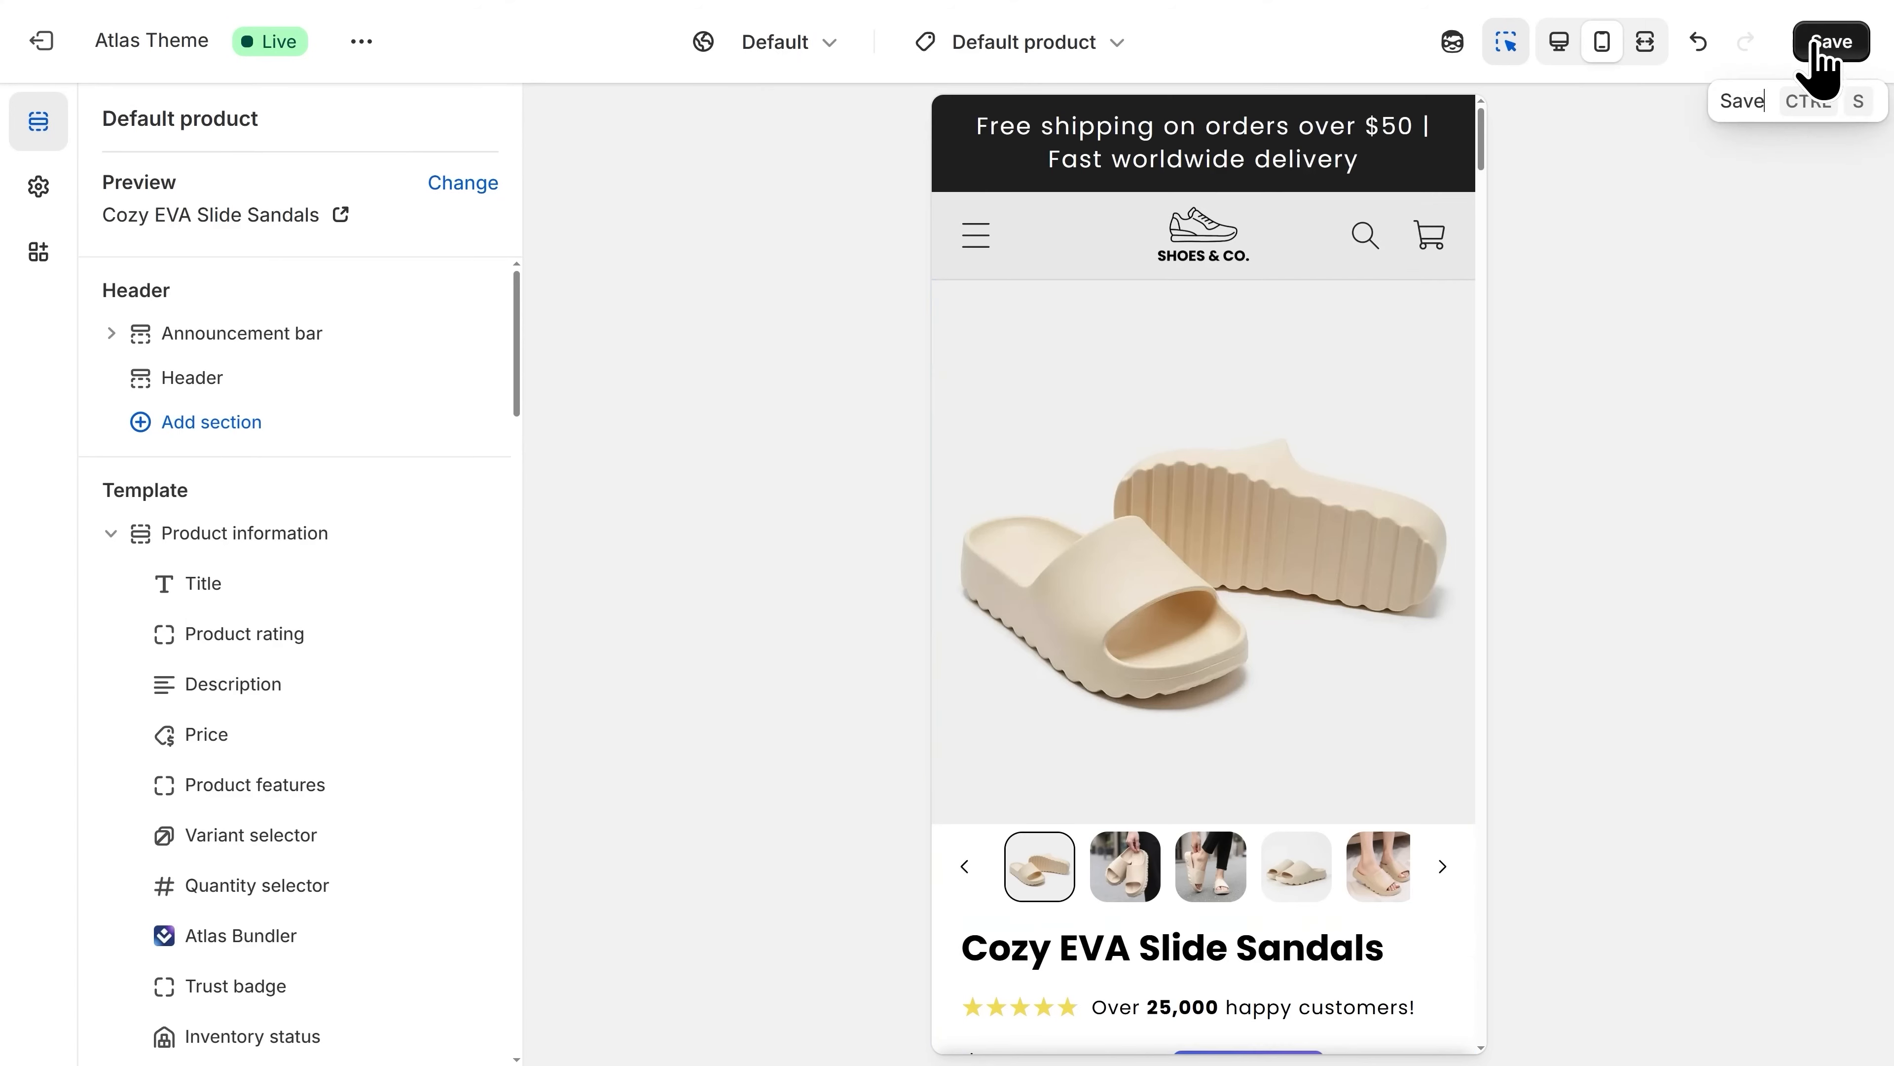
{"action": "left_click", "coordinate": [1829, 43]}
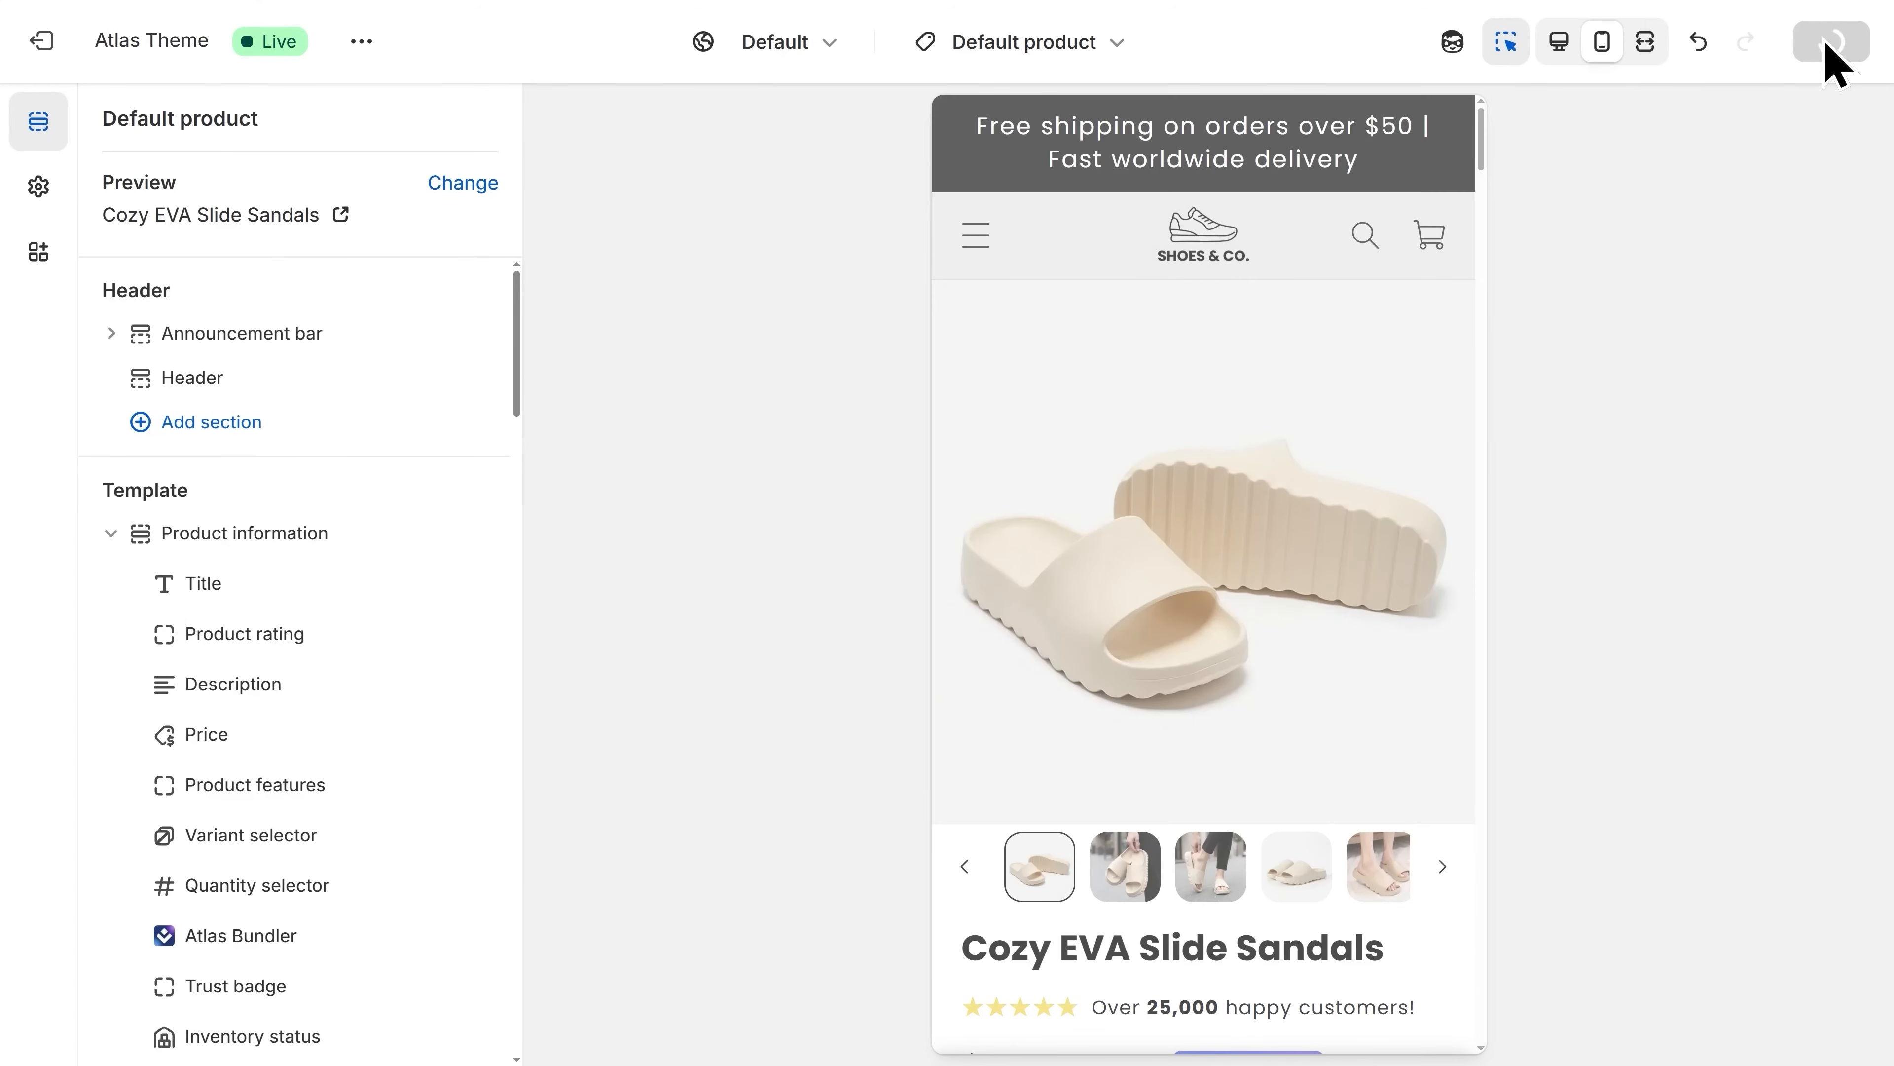